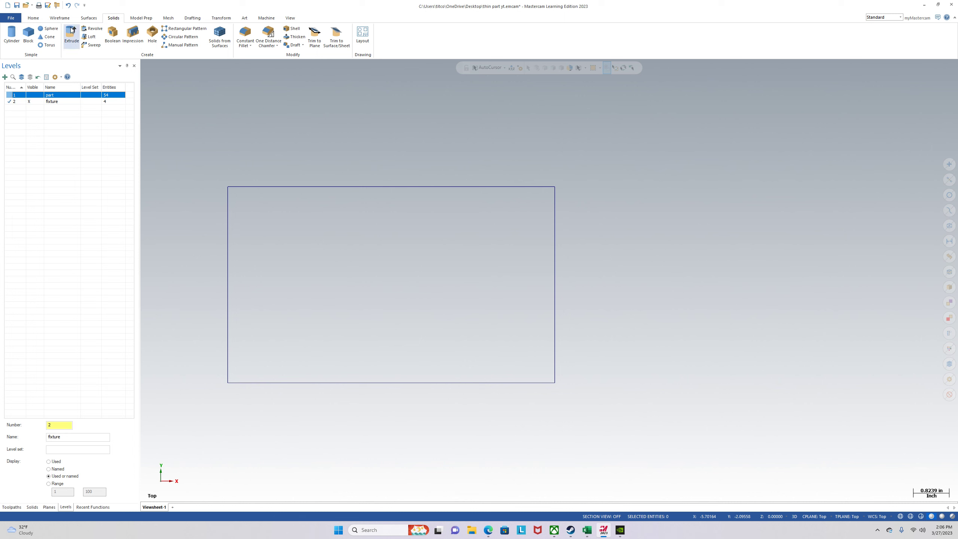
Step: Extrude the rectangular outline downward 1.25 in as a new solid body for the fixture block
click(69, 35)
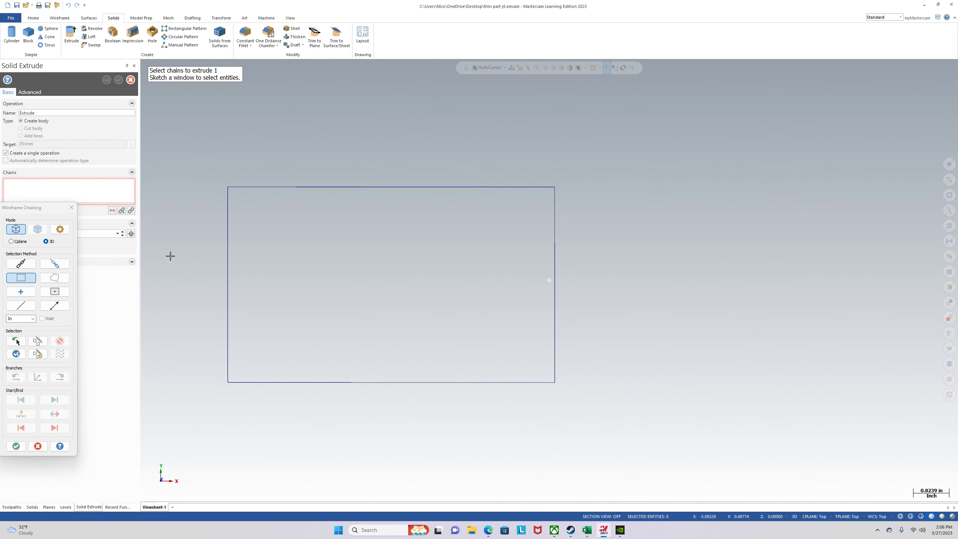
click(21, 264)
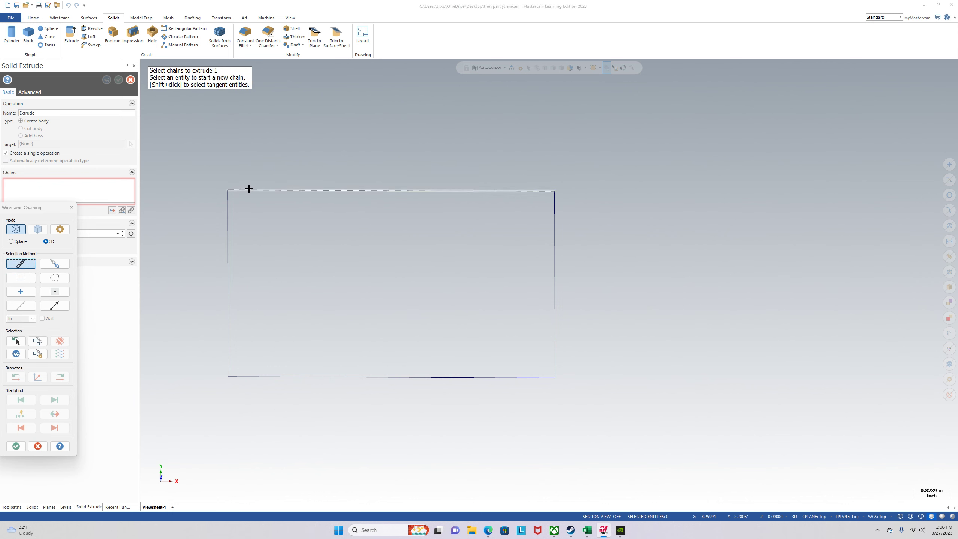
click(248, 189)
click(16, 442)
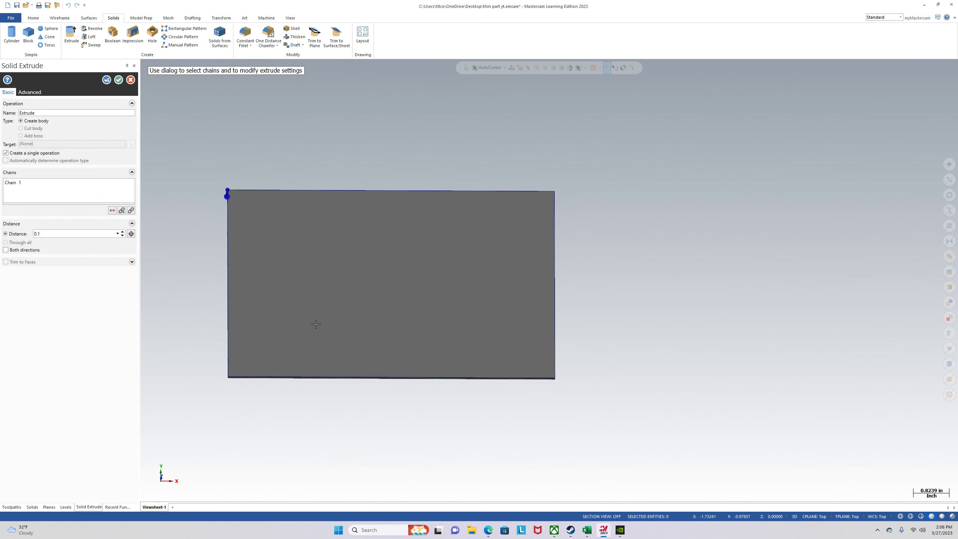
middle_drag(316, 324, 320, 250)
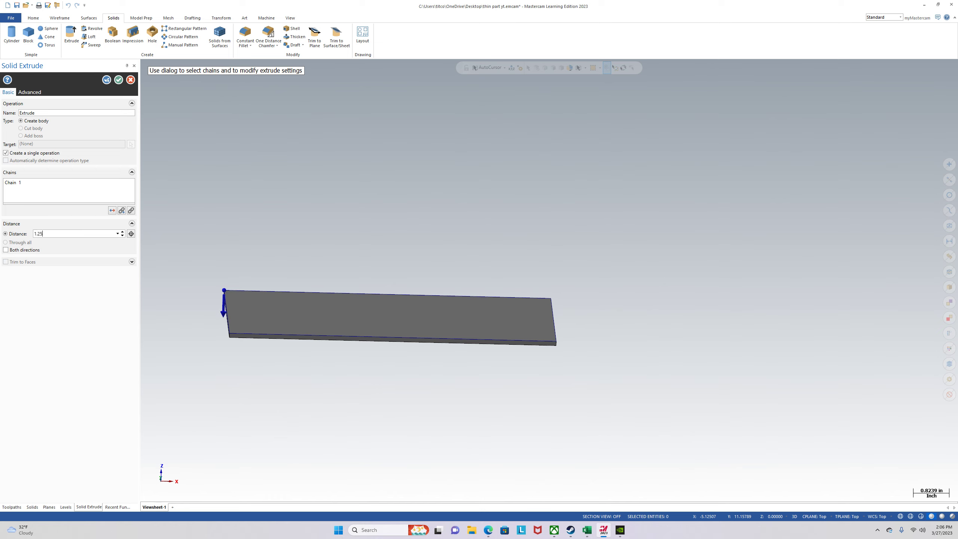
text(1.25)
key(Return)
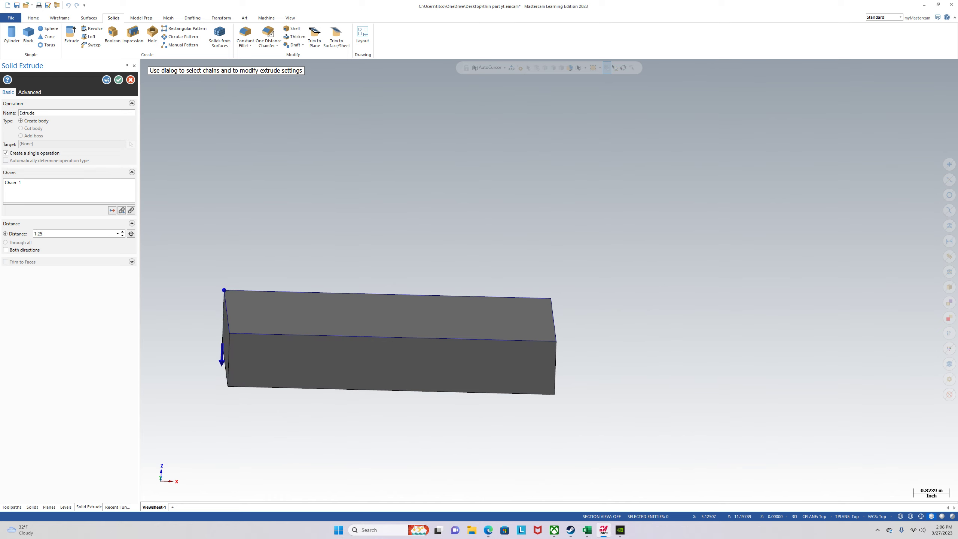
click(123, 81)
Step: Change the fixture block's solid color to light yellow
click(264, 318)
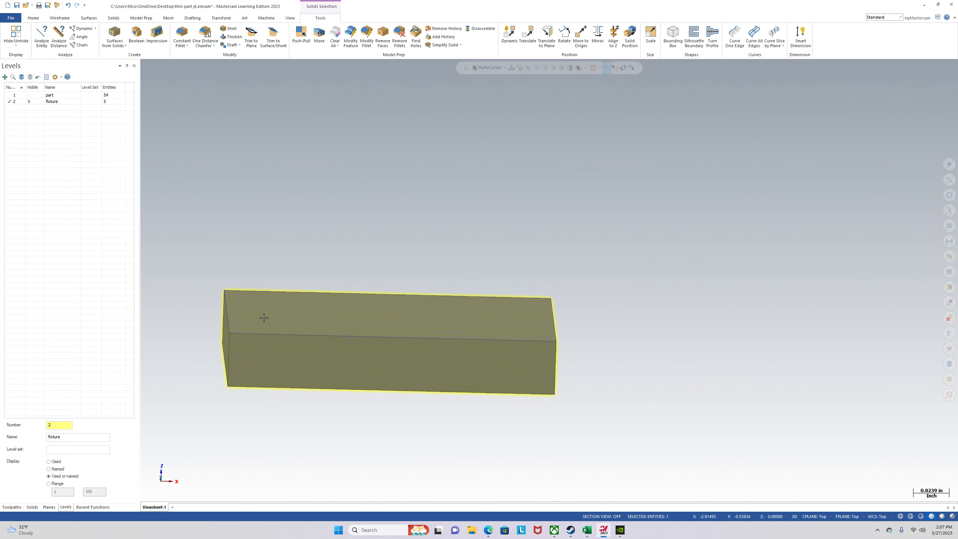
right_click(264, 318)
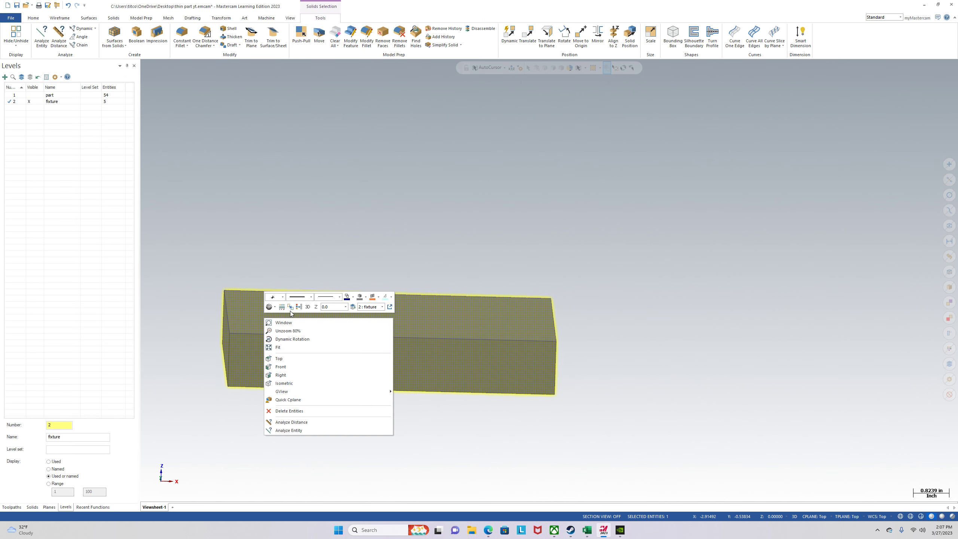
click(361, 297)
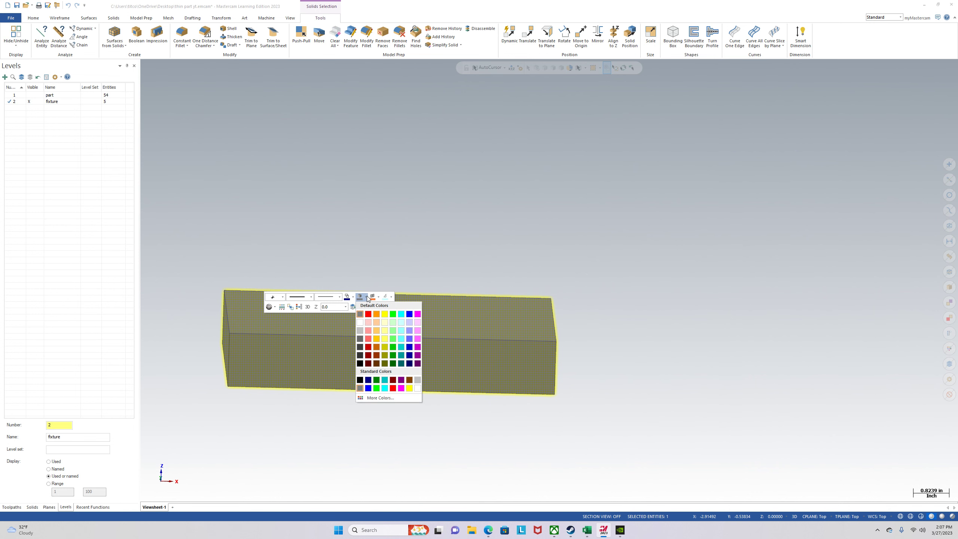
click(385, 323)
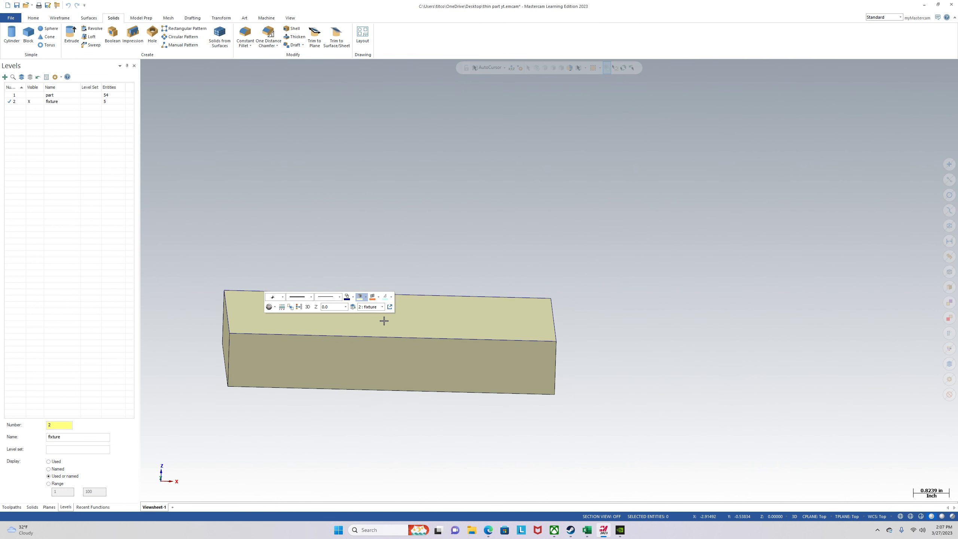
Step: Make the part level active with the fixture level hidden, and change the plate solid's color to light cyan
click(18, 95)
click(36, 101)
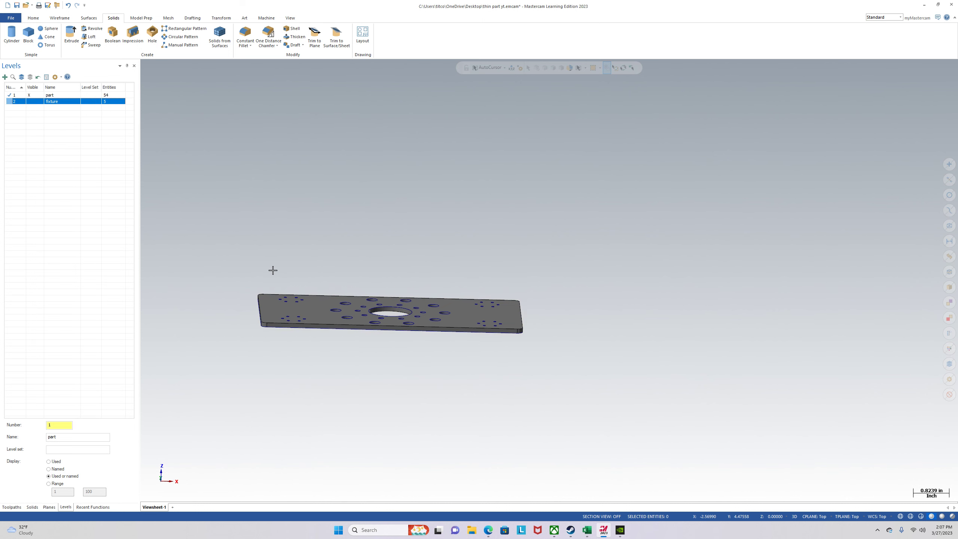
click(318, 310)
right_click(317, 310)
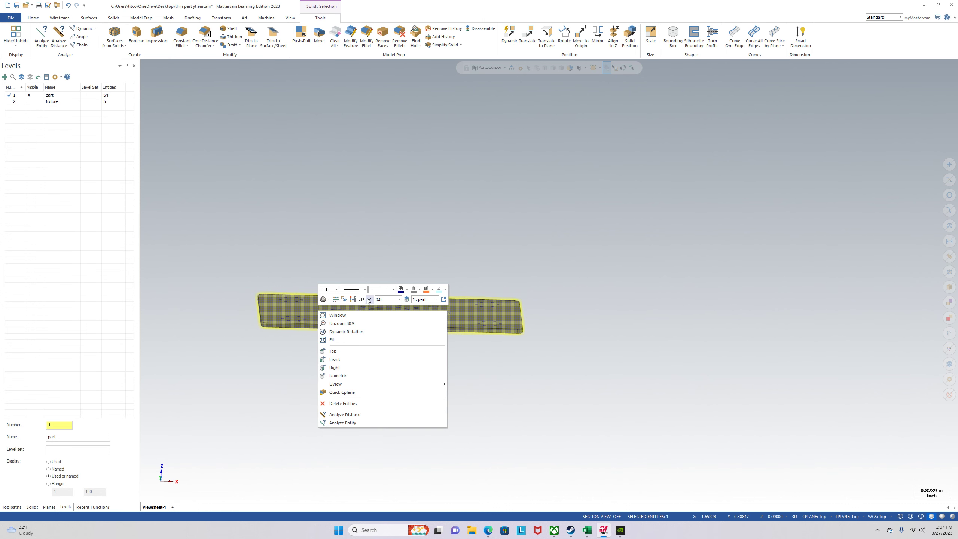
click(353, 301)
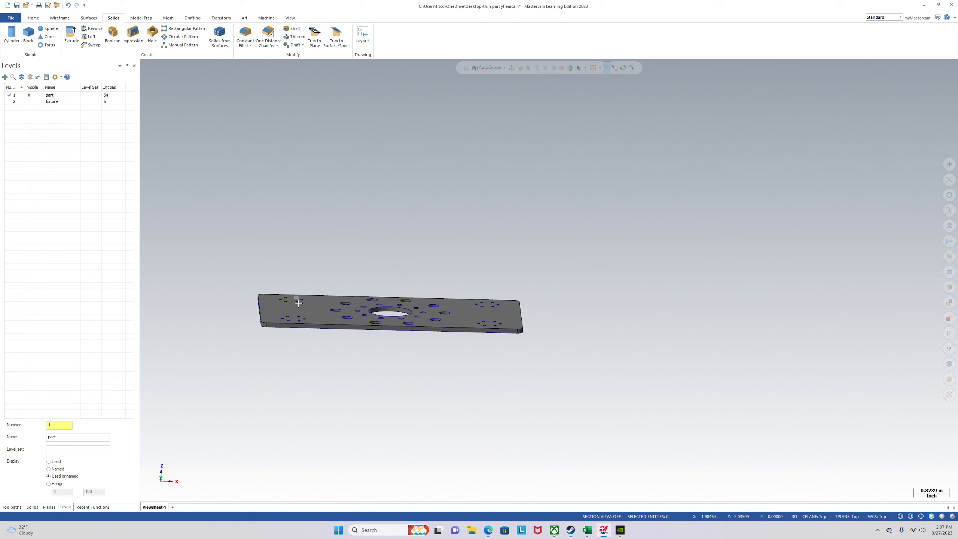
click(319, 308)
right_click(320, 308)
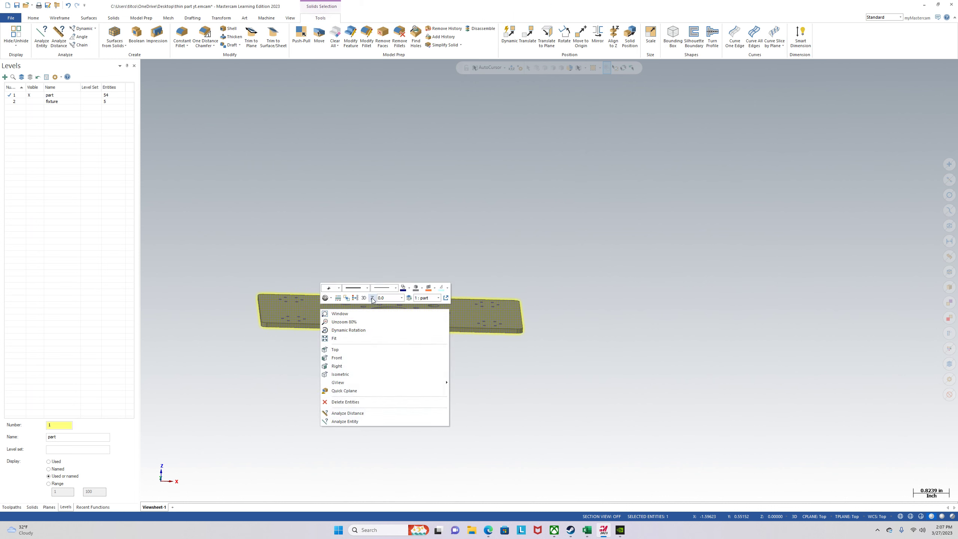
click(422, 290)
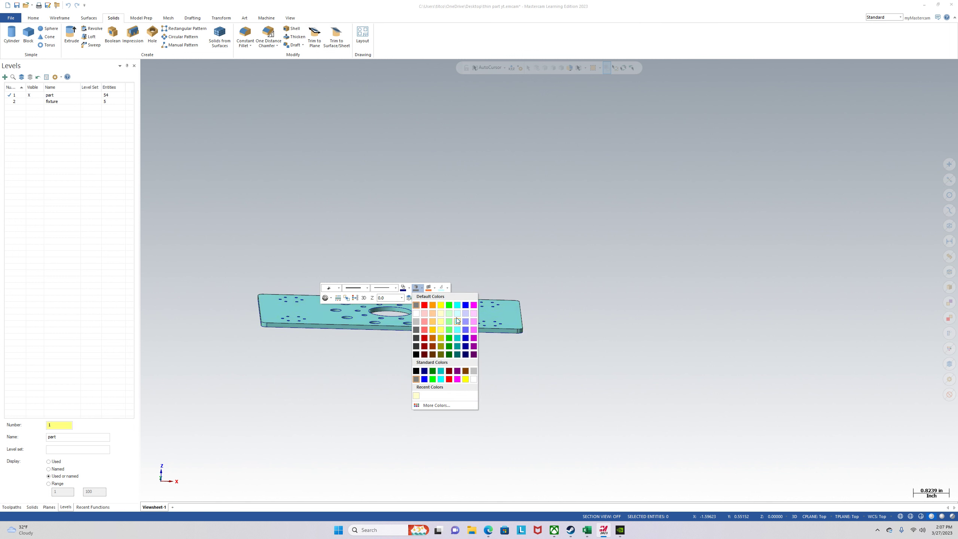
click(457, 314)
middle_drag(348, 341, 326, 367)
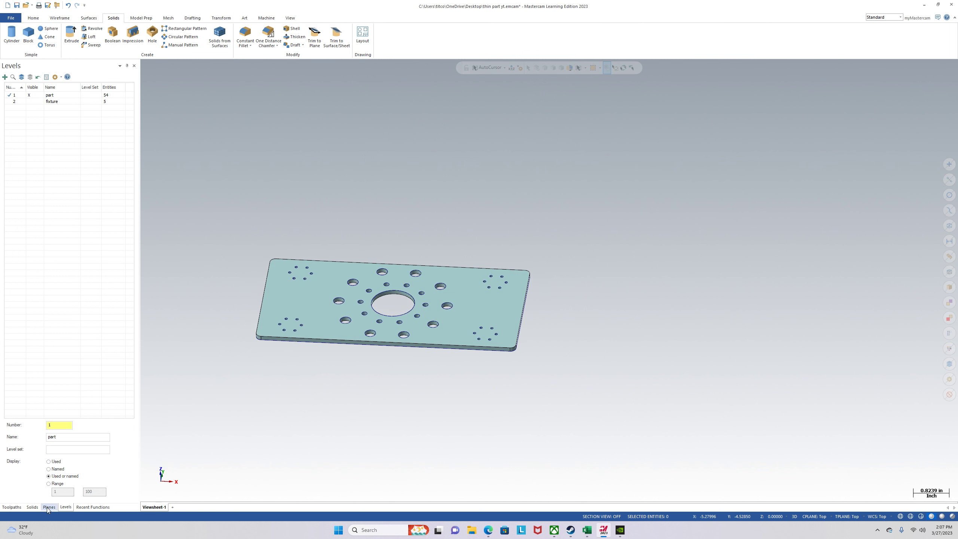
Step: Make the fixture level active and create a silhouette boundary of the plate solid on it with 0.001 tolerance
click(19, 101)
mouse_move(399, 324)
middle_down()
mouse_move(415, 347)
mouse_move(402, 339)
middle_up()
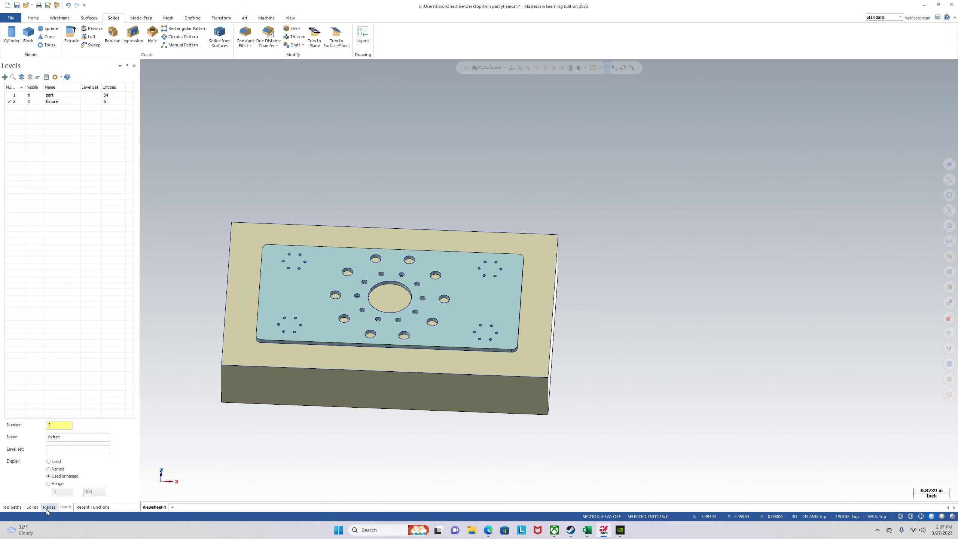
click(49, 507)
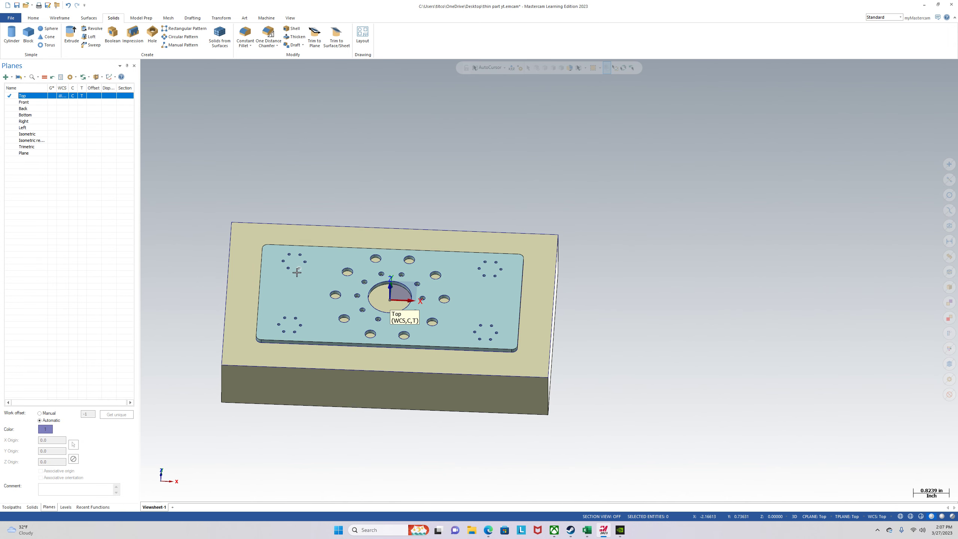
click(302, 288)
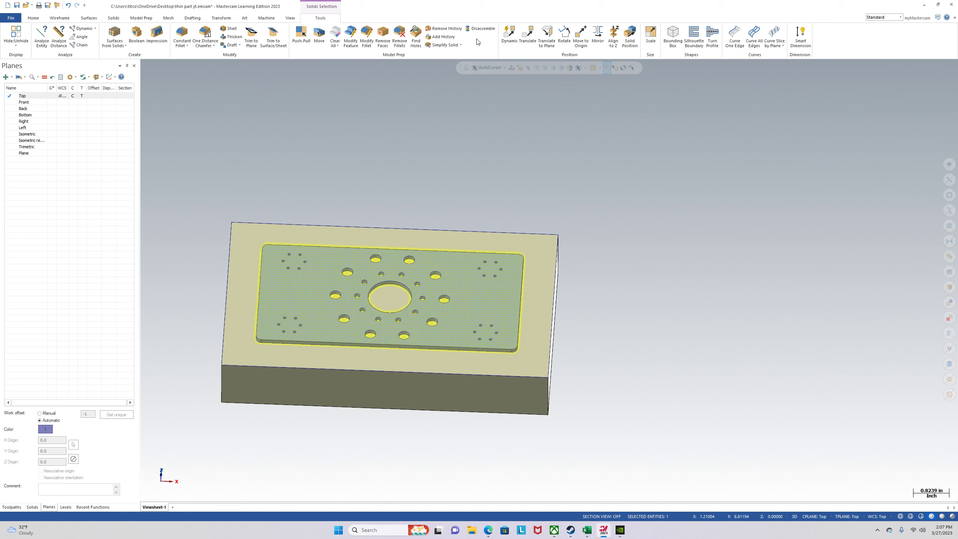
click(67, 507)
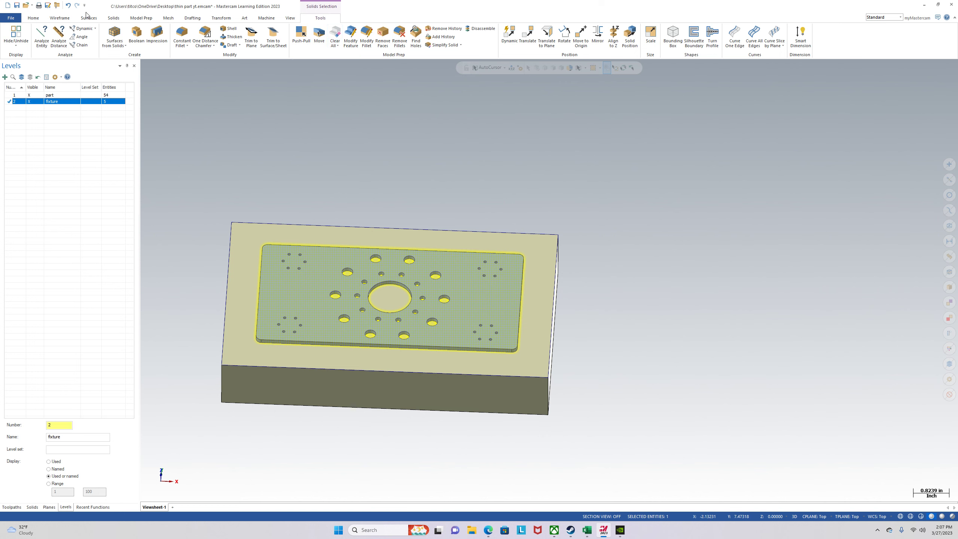
click(64, 18)
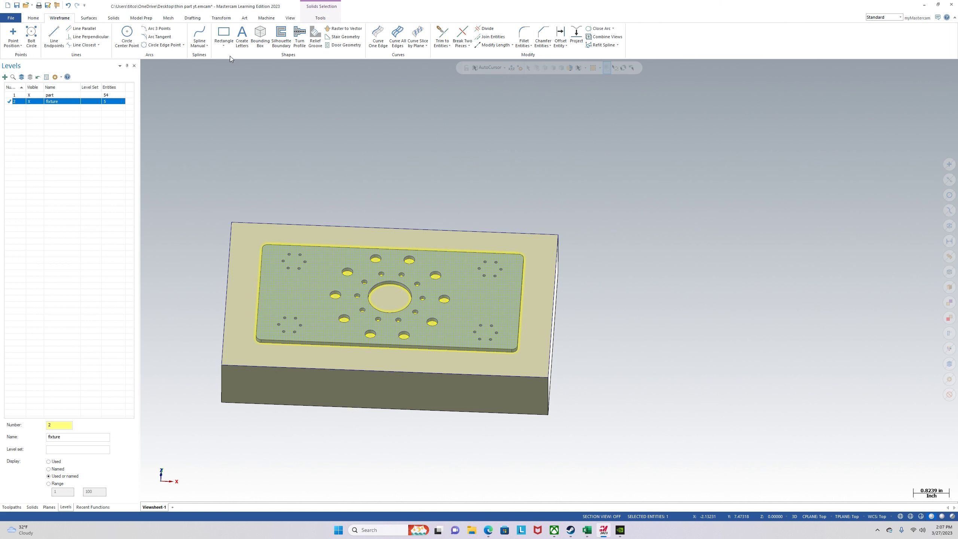
click(283, 36)
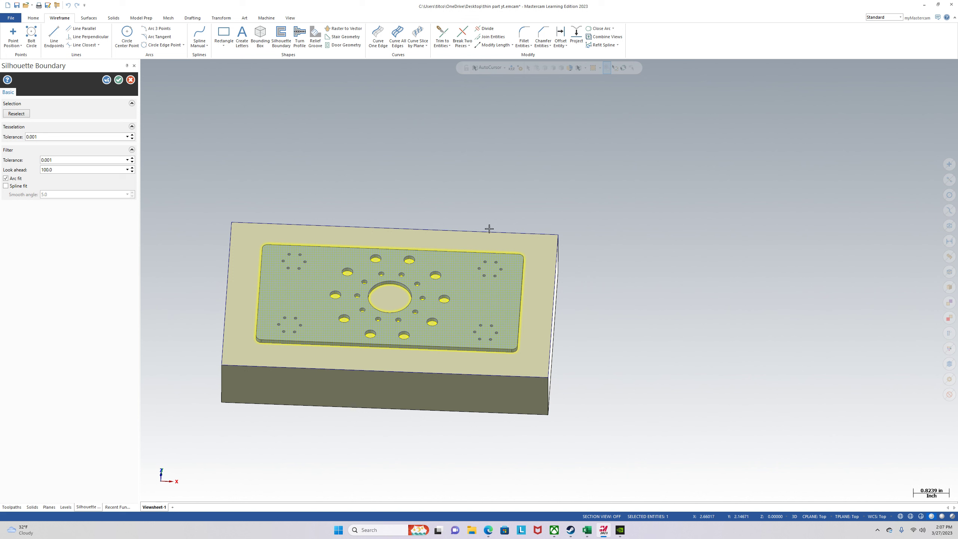
click(118, 80)
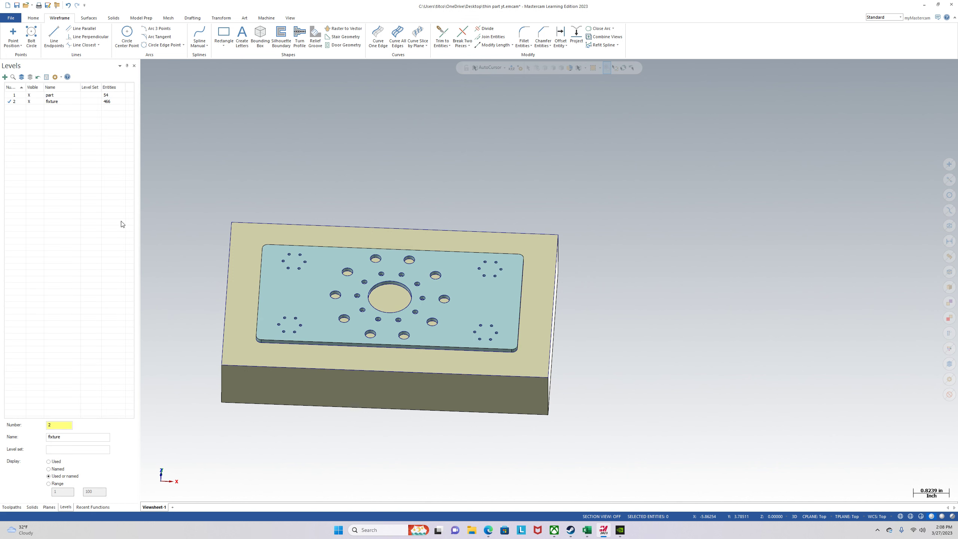
Step: Hide the part level, leaving the fixture block and the plate's silhouette curves displayed
click(35, 95)
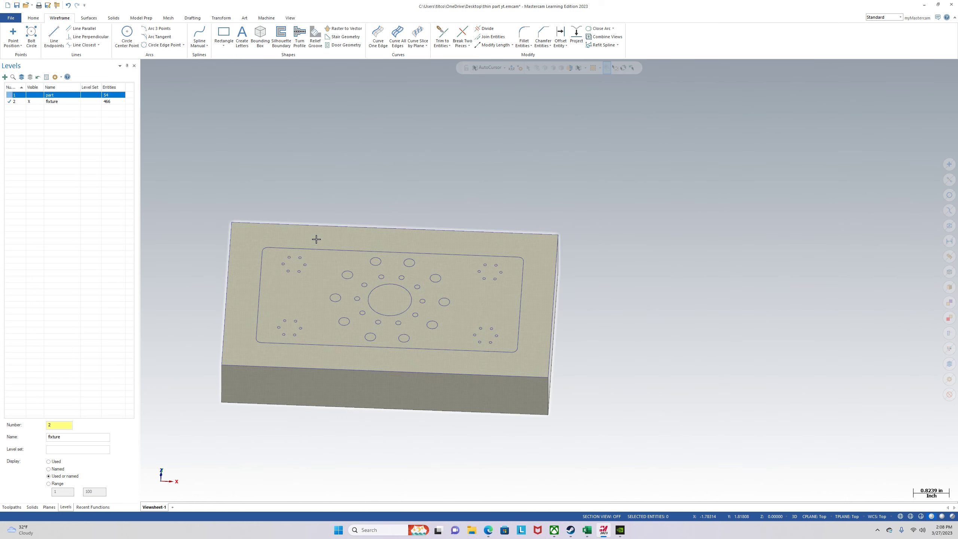
middle_drag(408, 217, 412, 240)
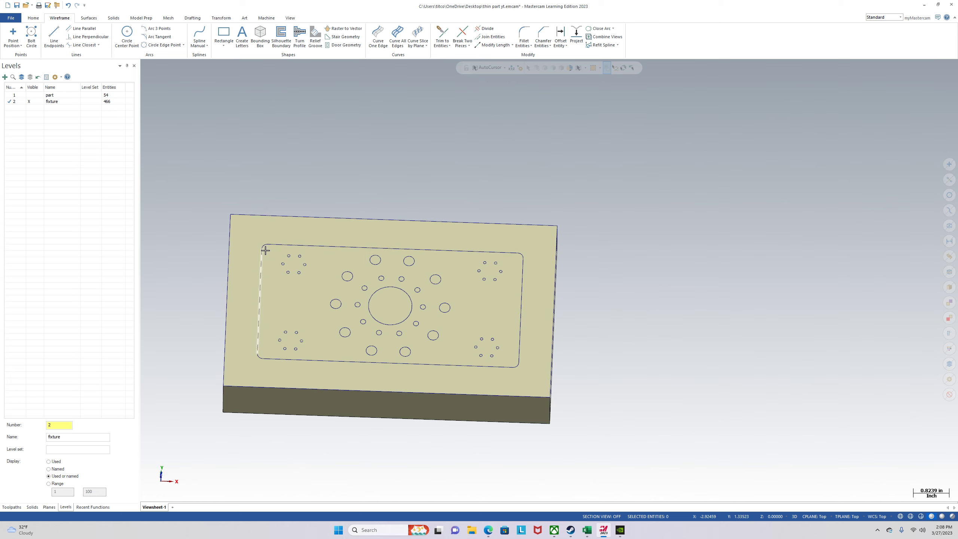
scroll(270, 251, up, 4)
scroll(270, 250, down, 5)
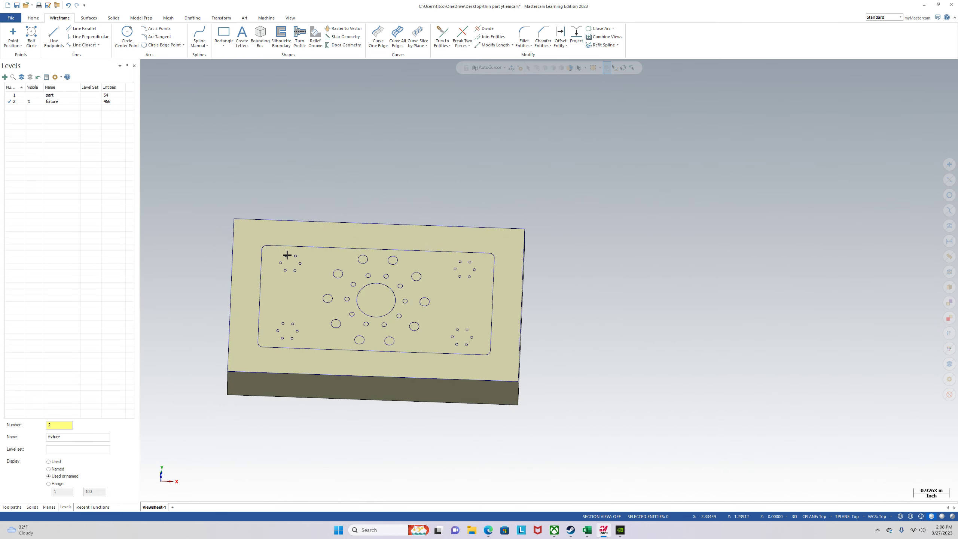
click(271, 253)
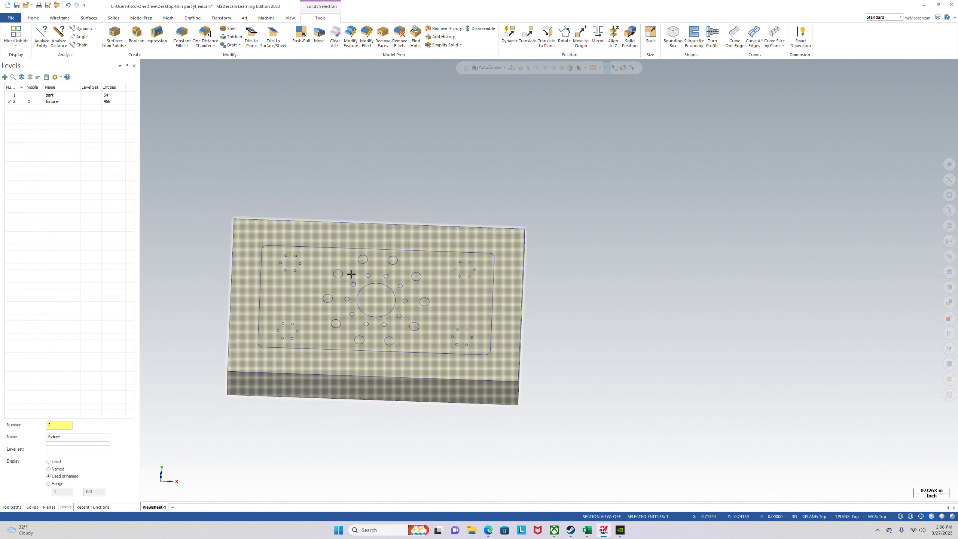
key(Escape)
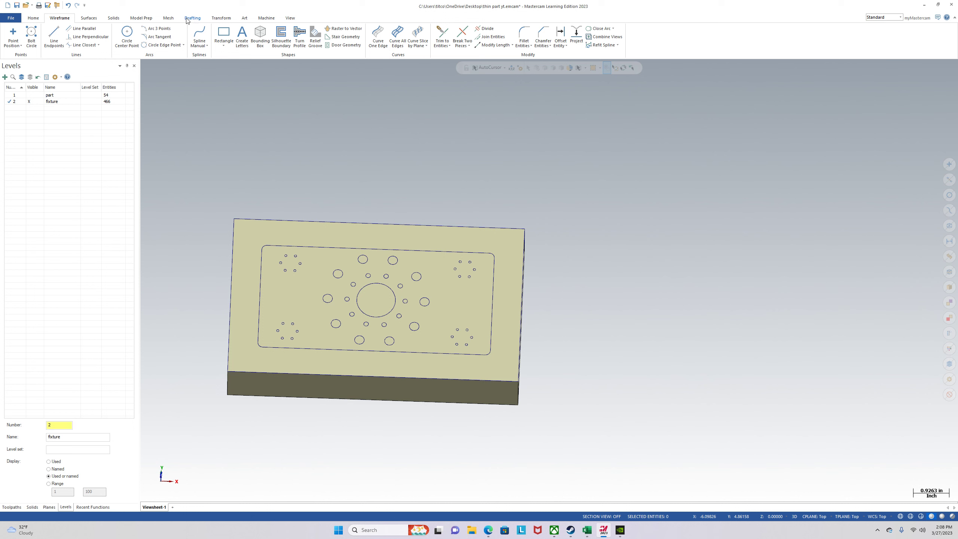
Step: Cut a pocket 0.06 in deep into the fixture block by extruding the plate's rounded rectangular outline as a cut body
click(114, 17)
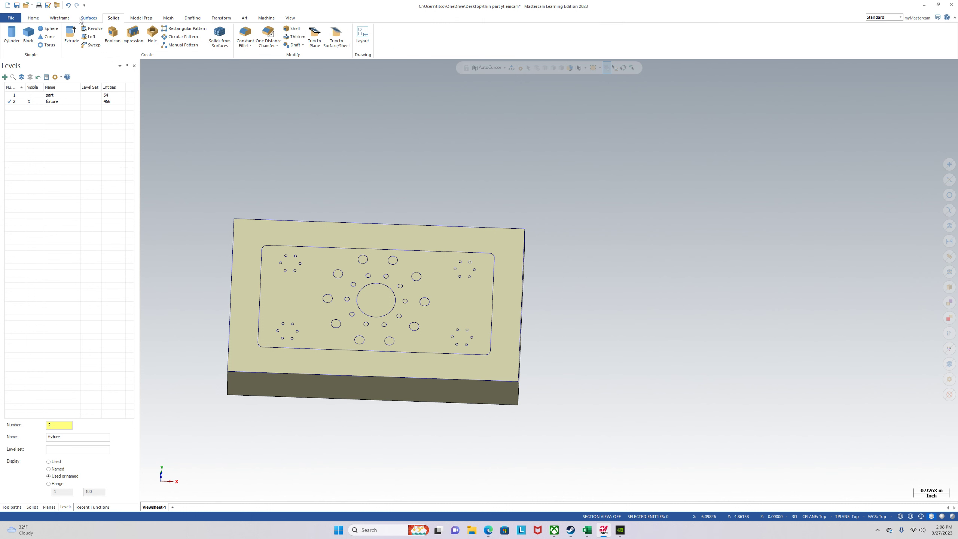
click(70, 35)
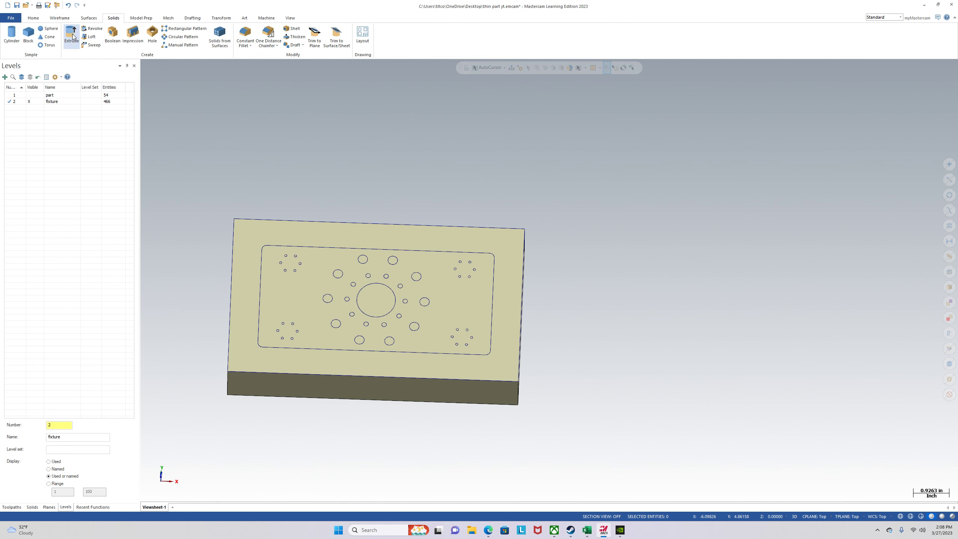
click(301, 249)
click(16, 447)
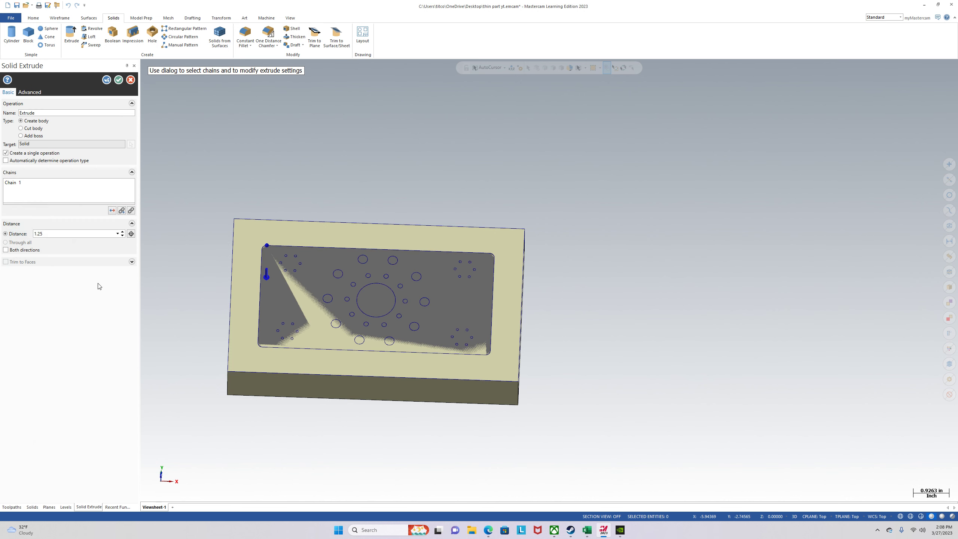
click(21, 128)
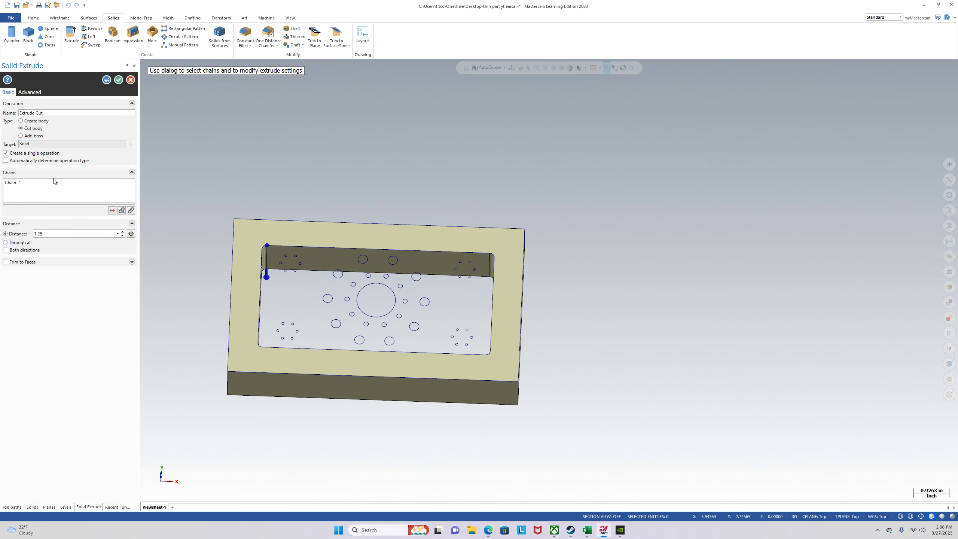
double_click(59, 233)
text(6)
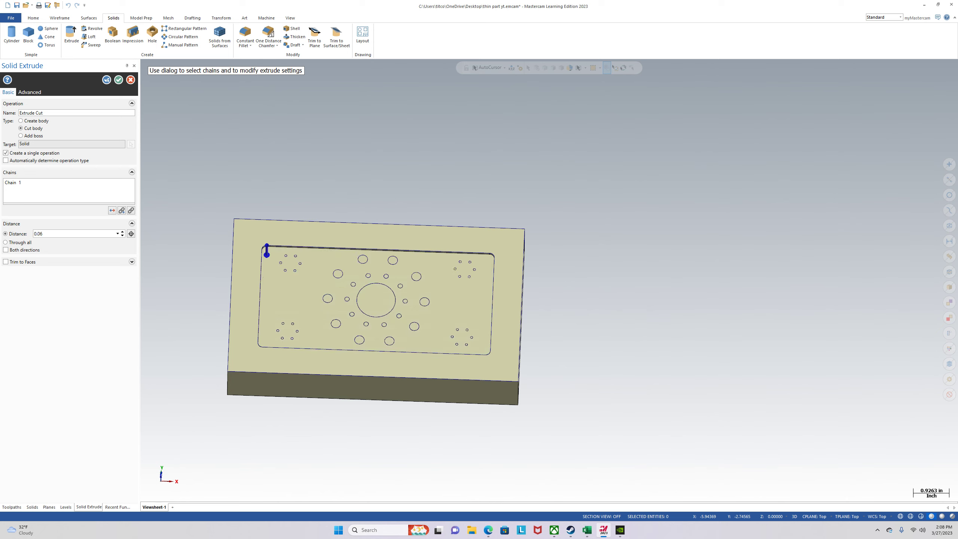
middle_drag(391, 212, 399, 181)
scroll(310, 246, up, 5)
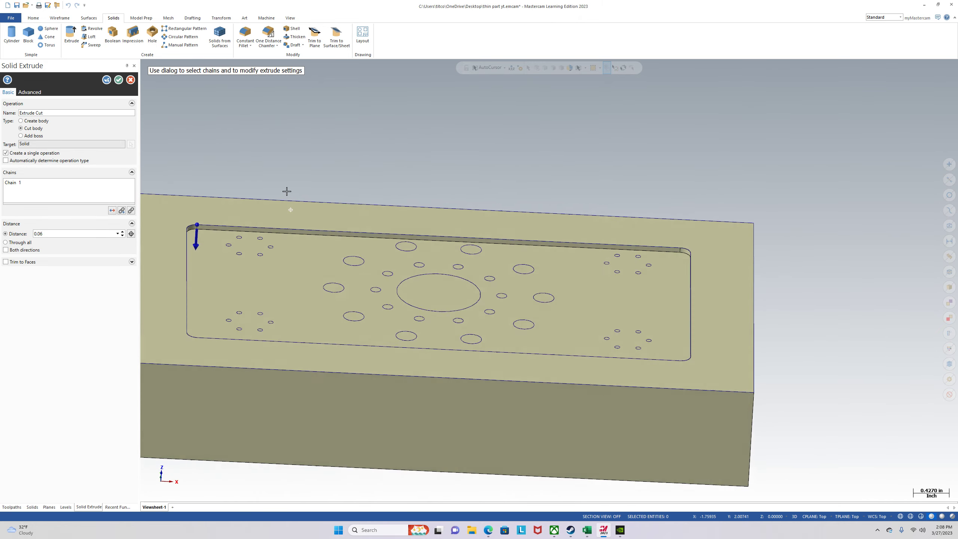
middle_drag(287, 191, 341, 138)
click(118, 79)
scroll(278, 163, down, 3)
scroll(341, 138, up, 2)
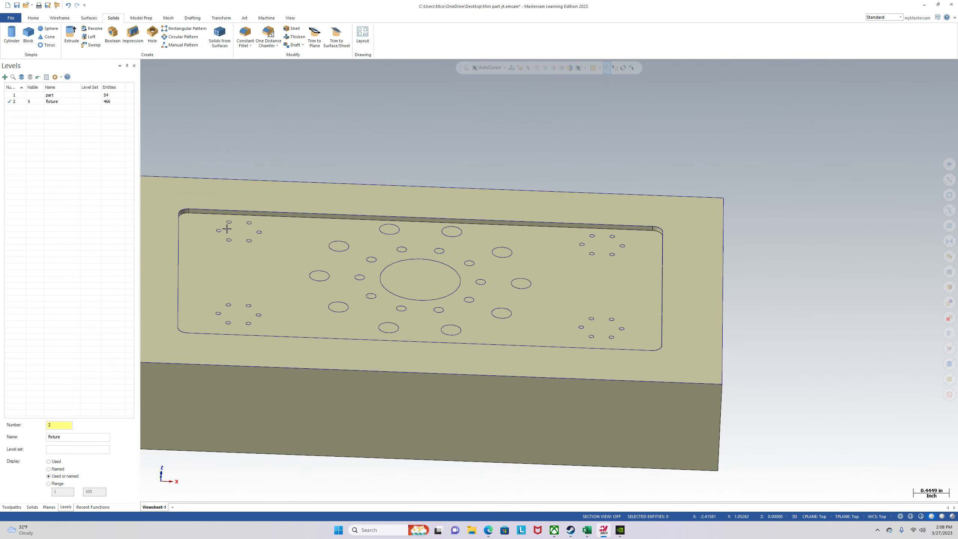
scroll(332, 342, down, 3)
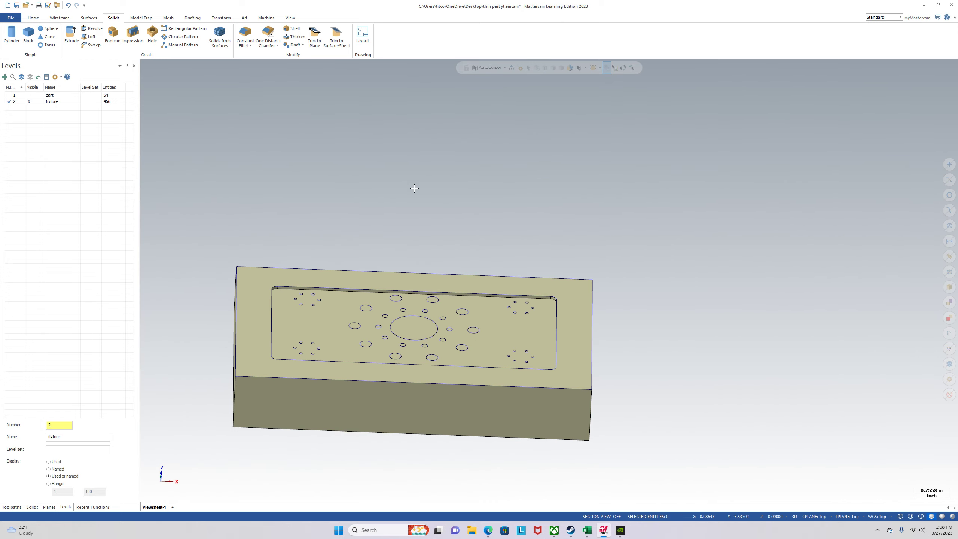
Step: Delete the plate's hole silhouette curves inside the fixture pocket, keeping the pocket outline
right_click(402, 178)
click(445, 219)
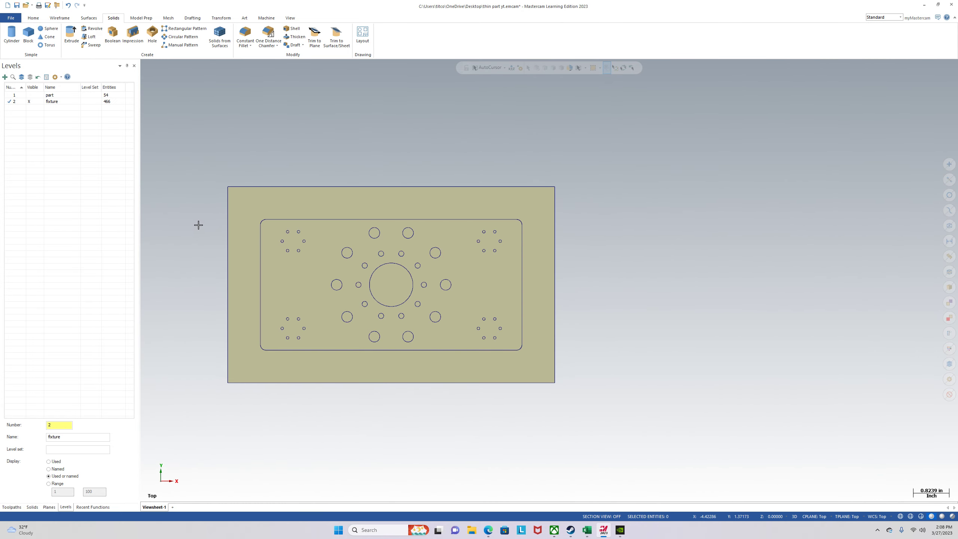
drag(200, 227, 612, 345)
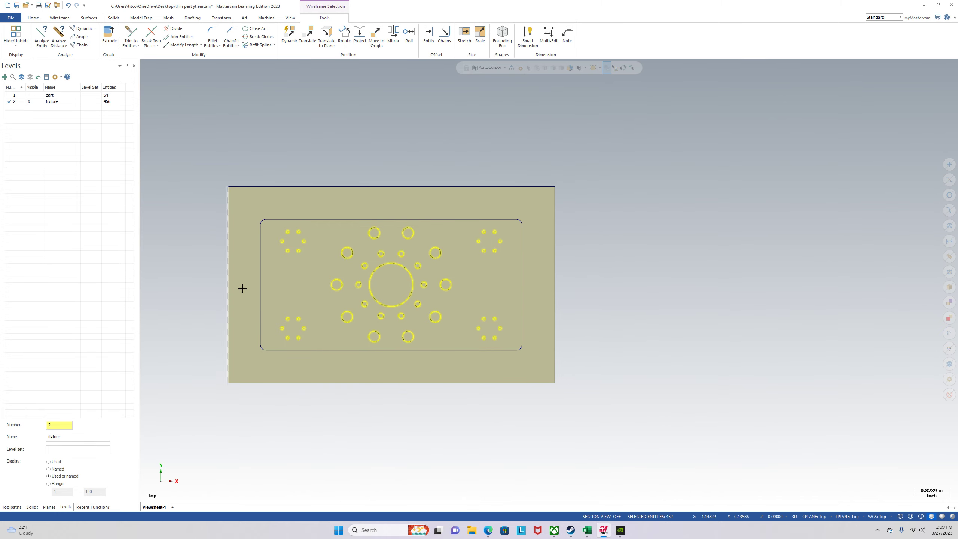
middle_drag(242, 286, 219, 199)
scroll(212, 229, up, 2)
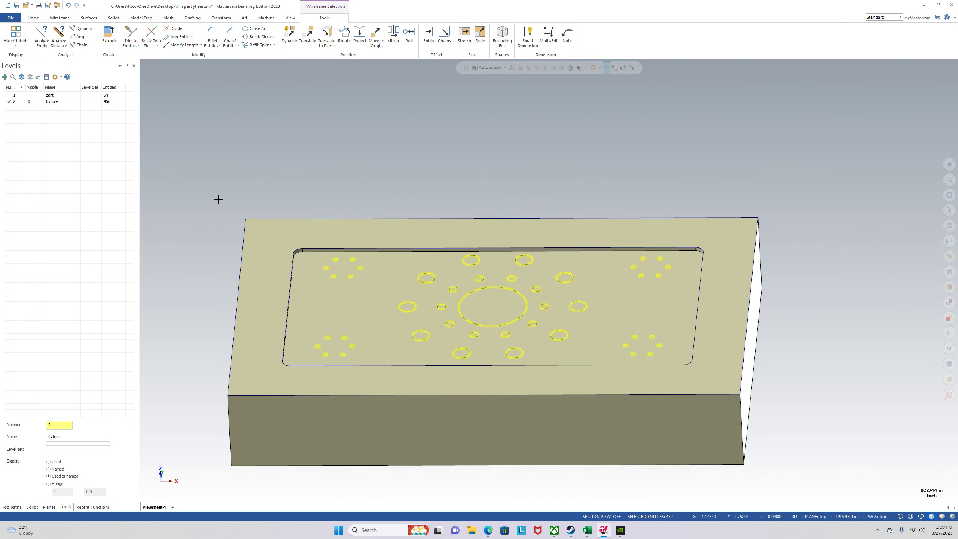
key(Delete)
scroll(173, 210, down, 2)
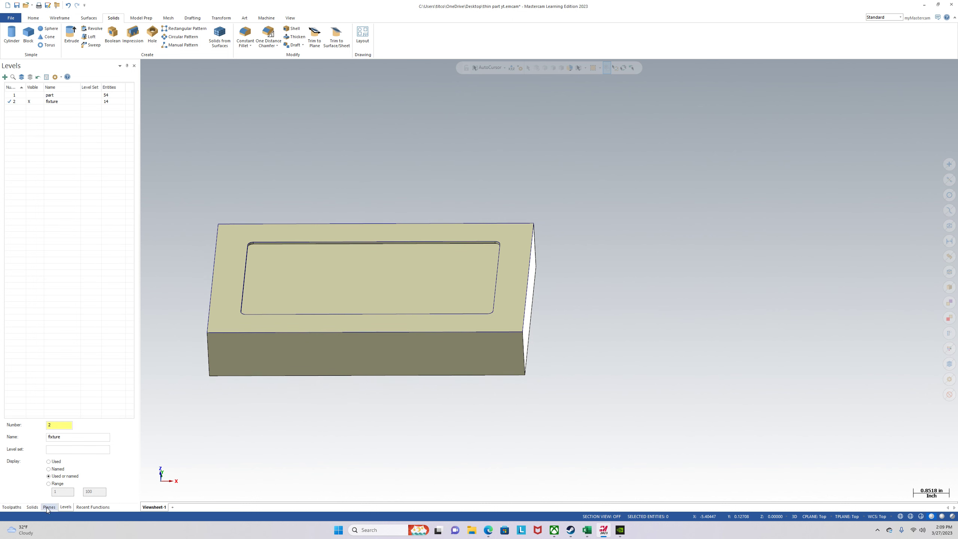
Step: Display the part level and examine from several angles how the plate sits in the fixture pocket
click(40, 96)
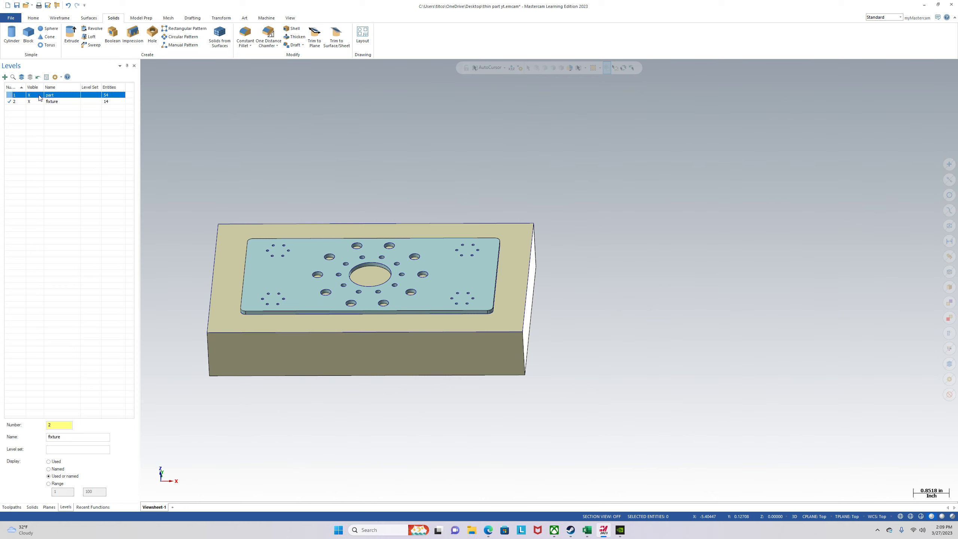
click(39, 97)
click(40, 97)
middle_drag(213, 201, 220, 242)
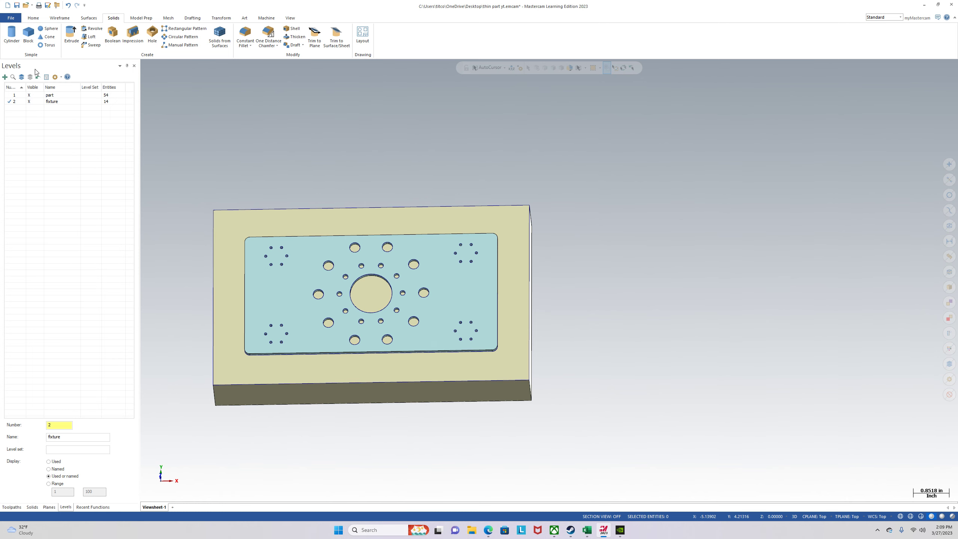
click(36, 95)
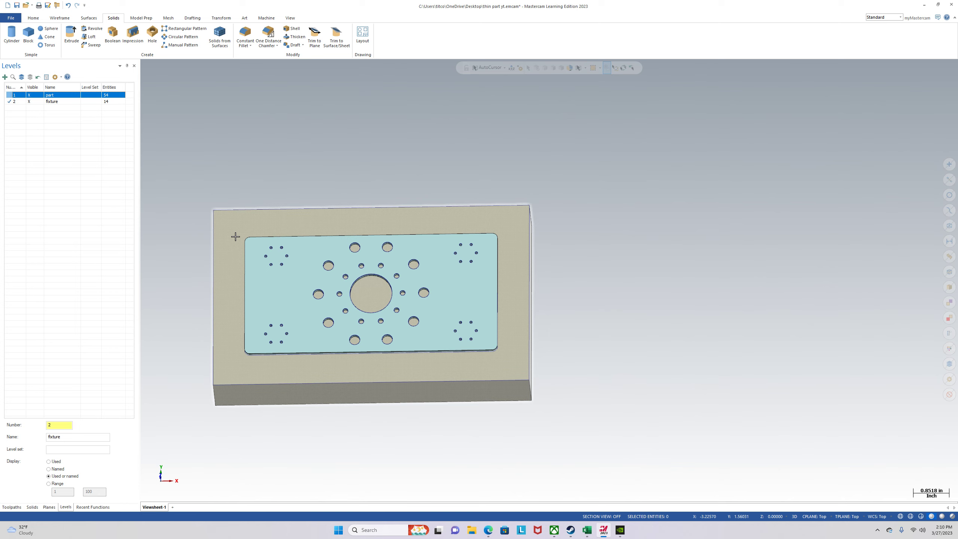
mouse_move(642, 382)
middle_down()
mouse_move(644, 368)
mouse_move(652, 374)
mouse_move(644, 375)
middle_up()
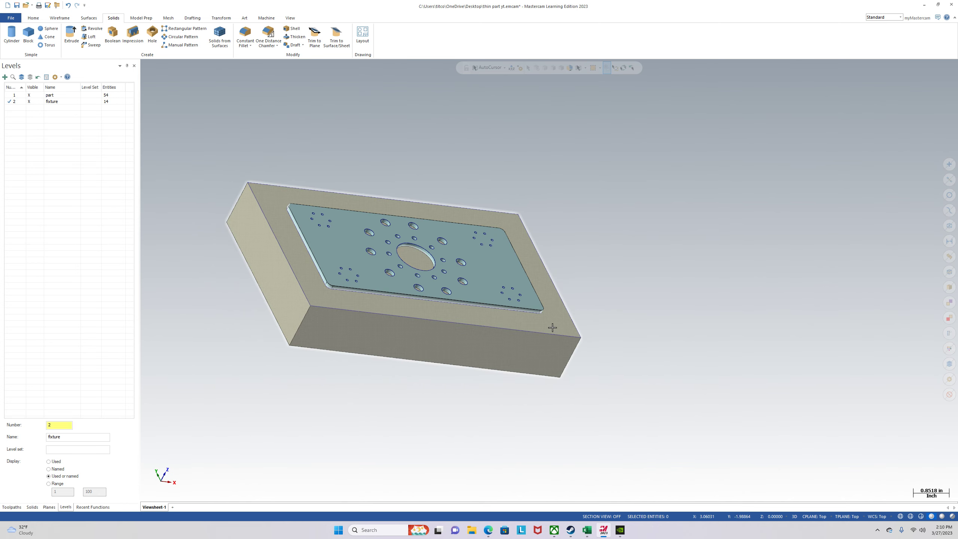
scroll(553, 324, up, 4)
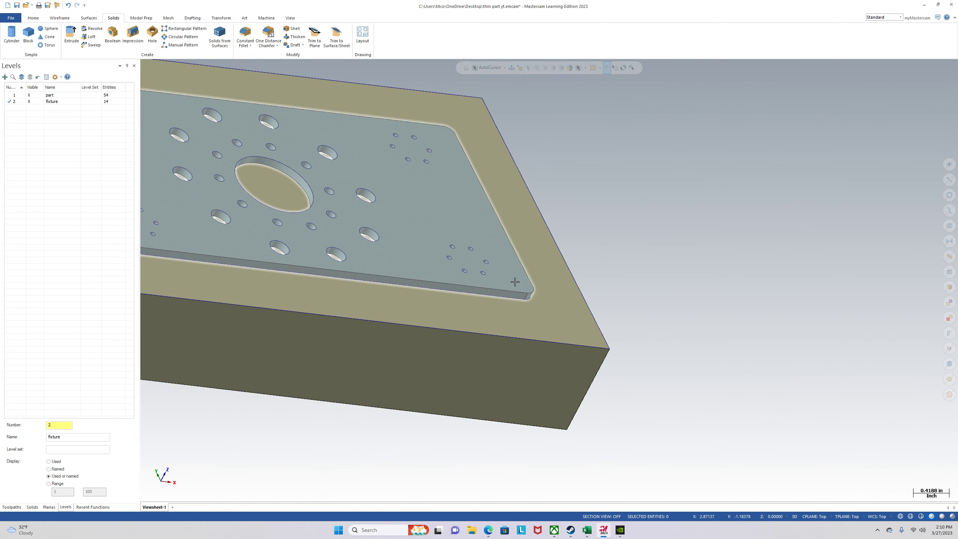
scroll(583, 310, down, 3)
middle_drag(598, 273, 543, 291)
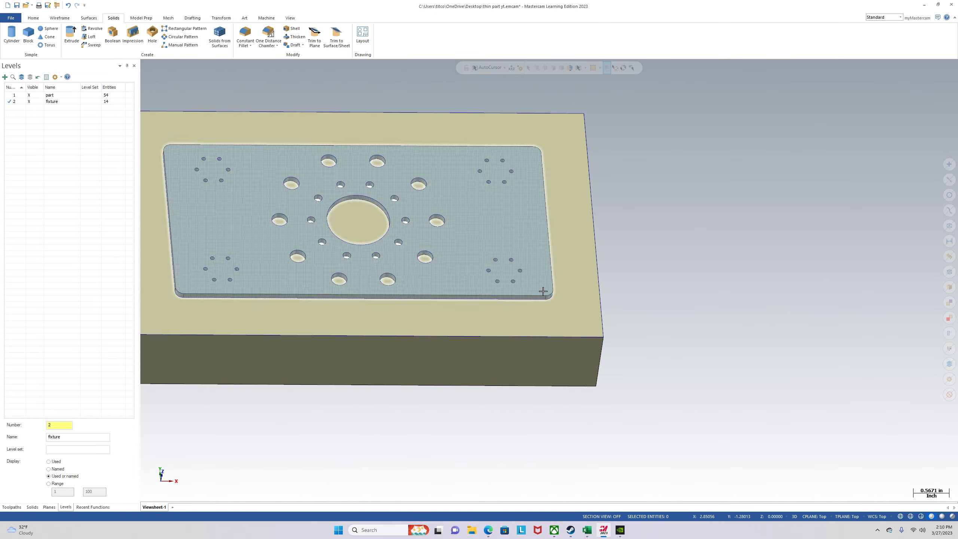
scroll(620, 342, down, 3)
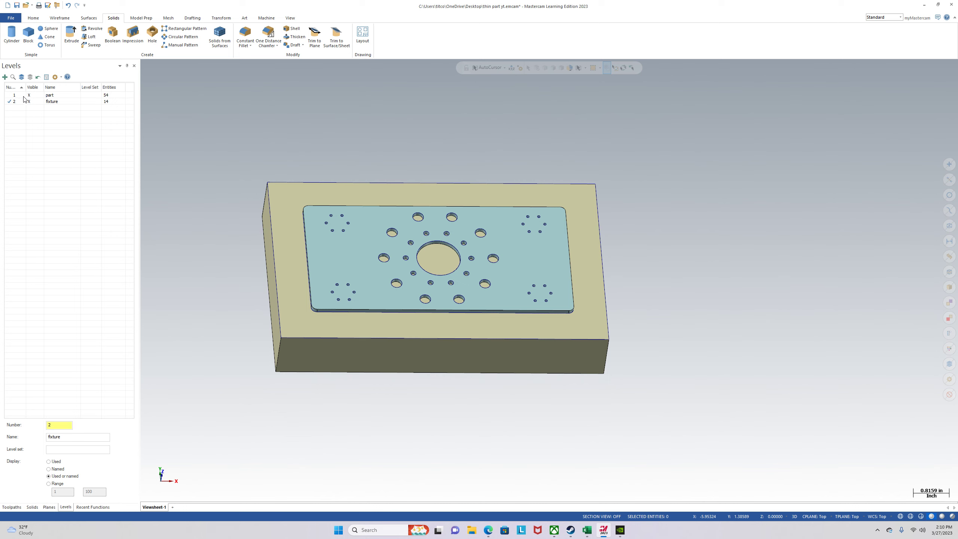
Step: Hide the part level and draw a 6.75 by 3.75 in rectangle centered on the fixture block
click(37, 96)
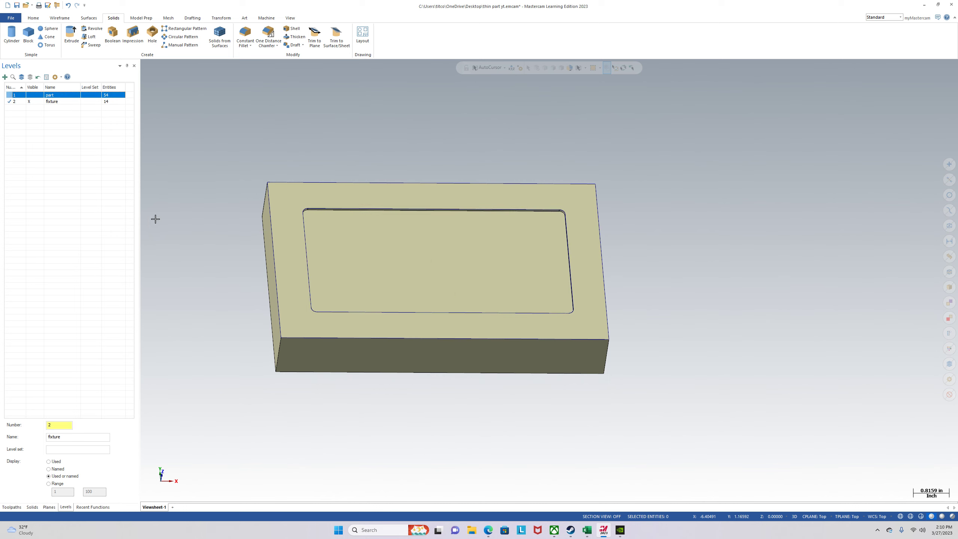
right_click(175, 216)
click(204, 256)
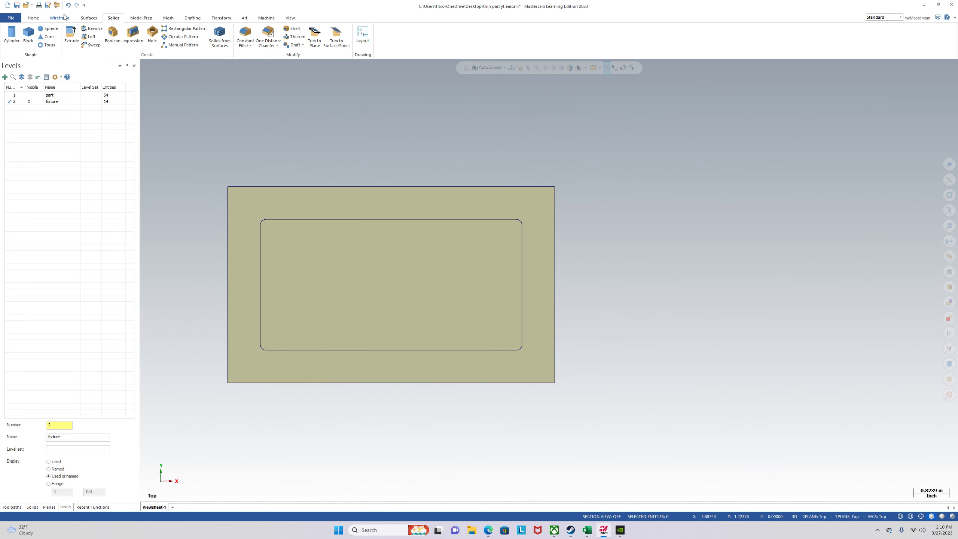
click(60, 17)
click(223, 35)
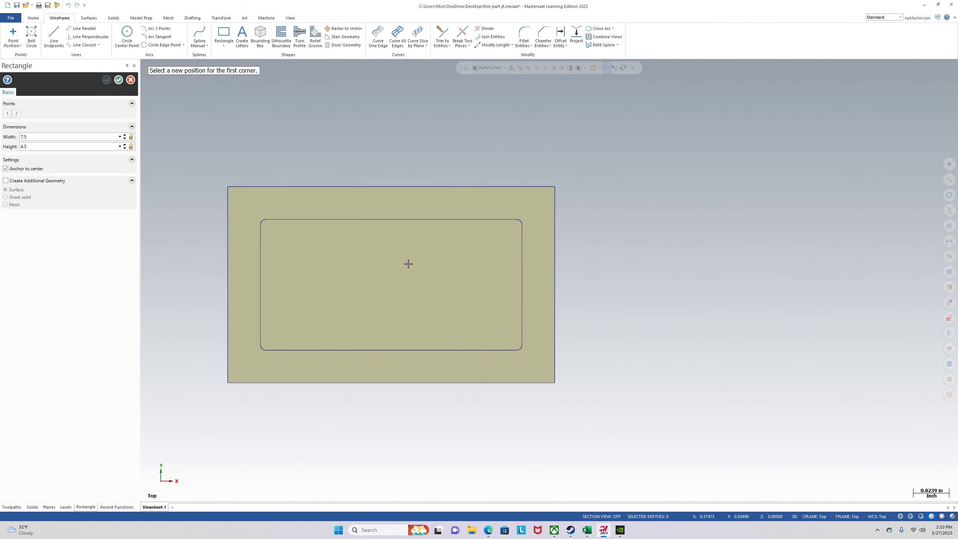
click(391, 284)
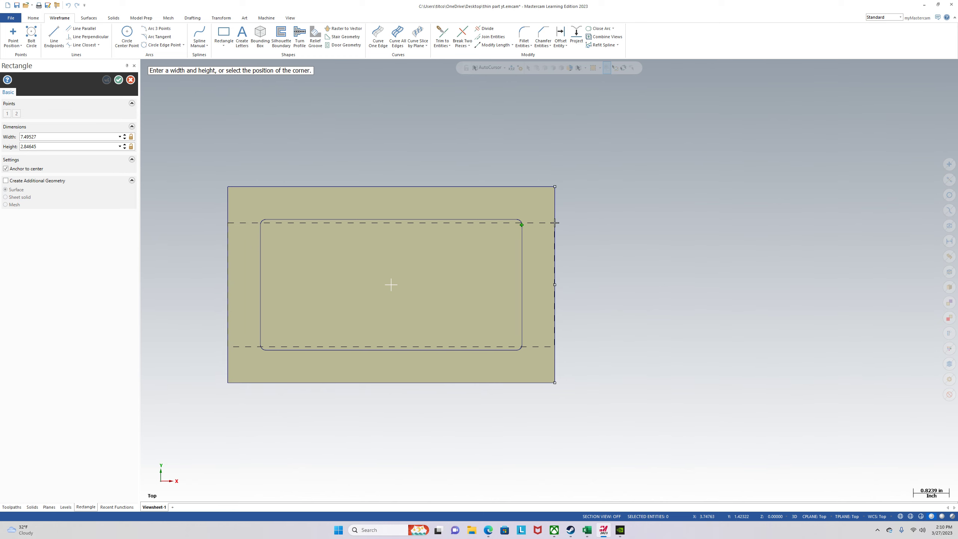
click(537, 201)
click(70, 136)
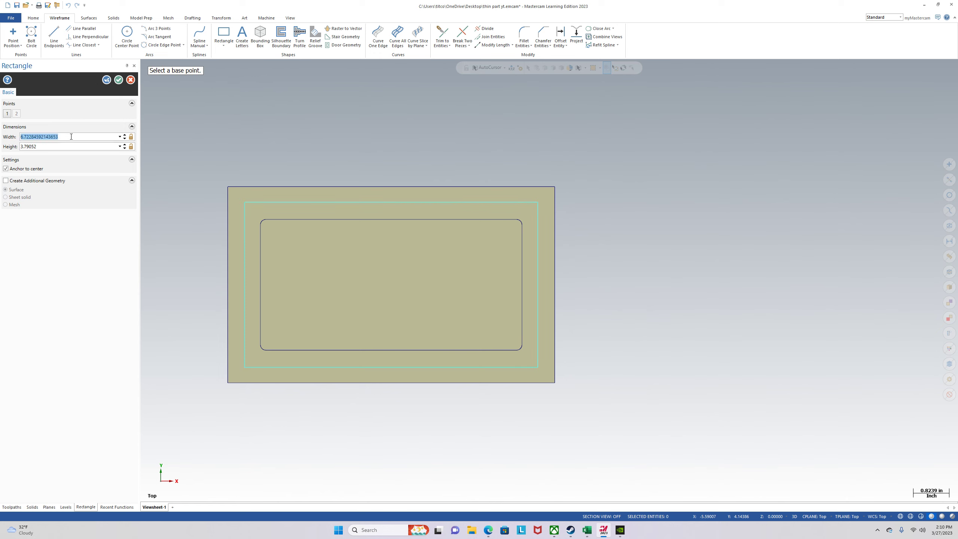
text(6.75)
key(Tab)
text(3)
click(118, 80)
Step: Draw eight 0.25 in diameter circles centered on the outer layout rectangle's four corners and four side midpoints
click(130, 34)
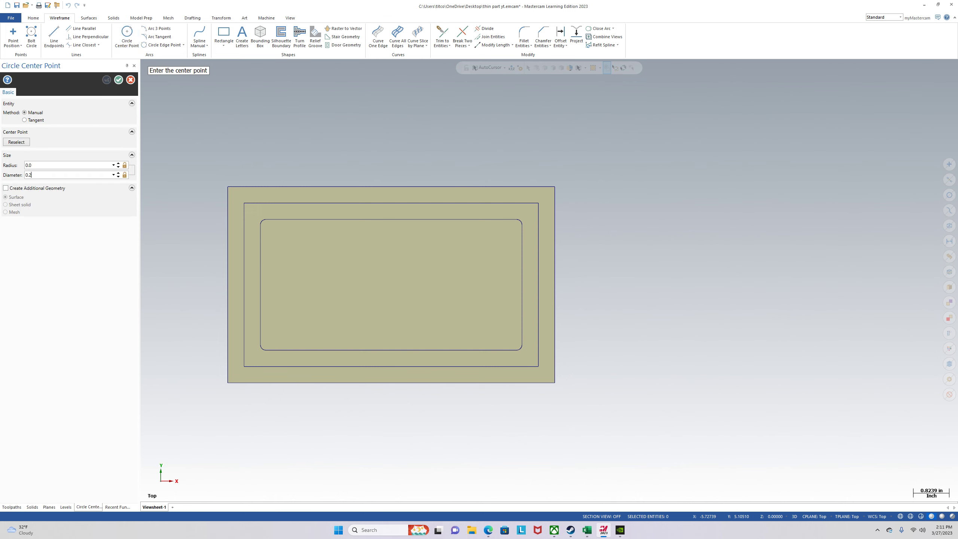
key(Return)
click(244, 204)
click(391, 203)
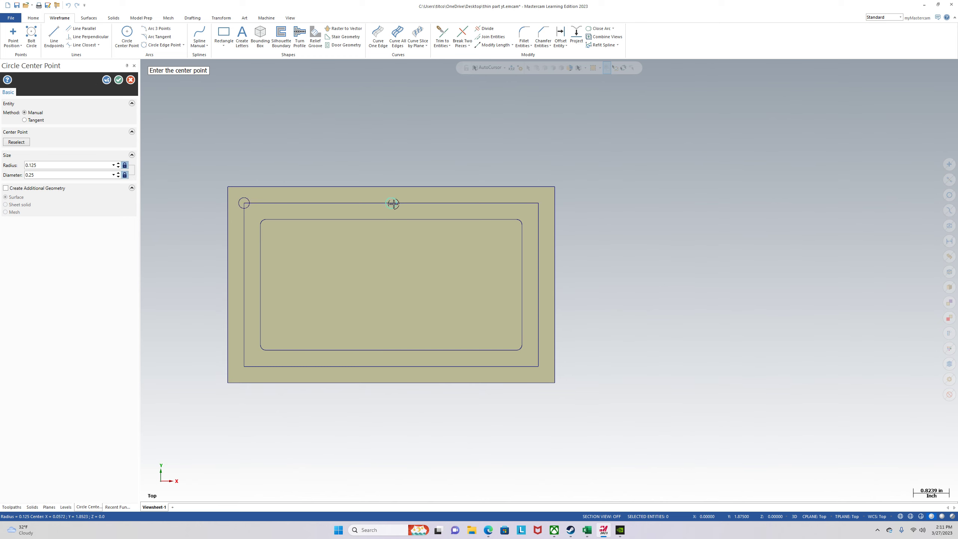
click(538, 203)
click(538, 284)
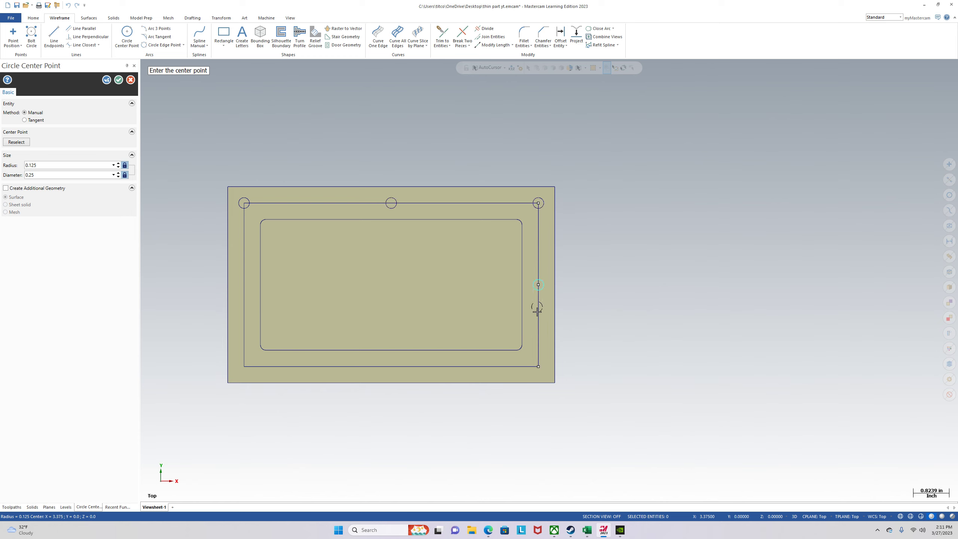
click(538, 366)
click(391, 366)
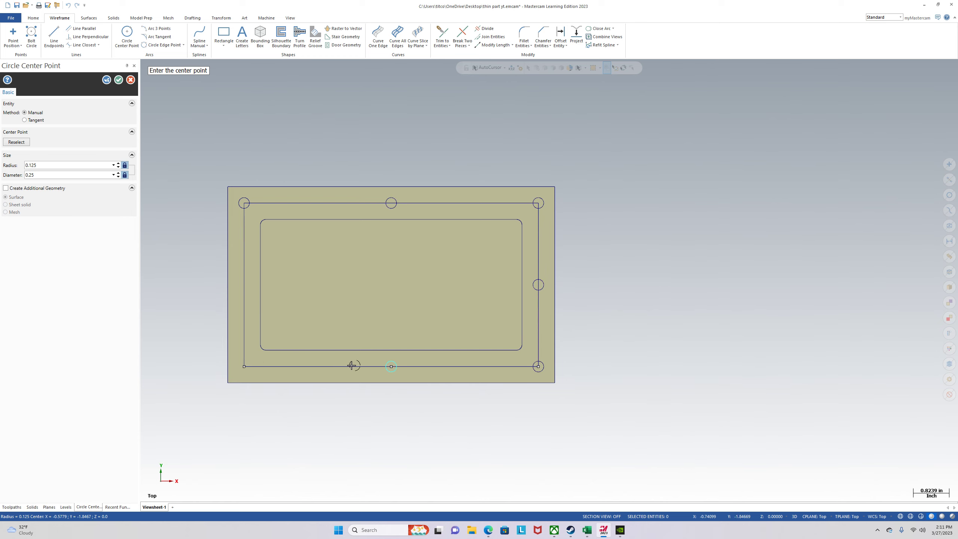
click(244, 366)
click(244, 285)
click(120, 80)
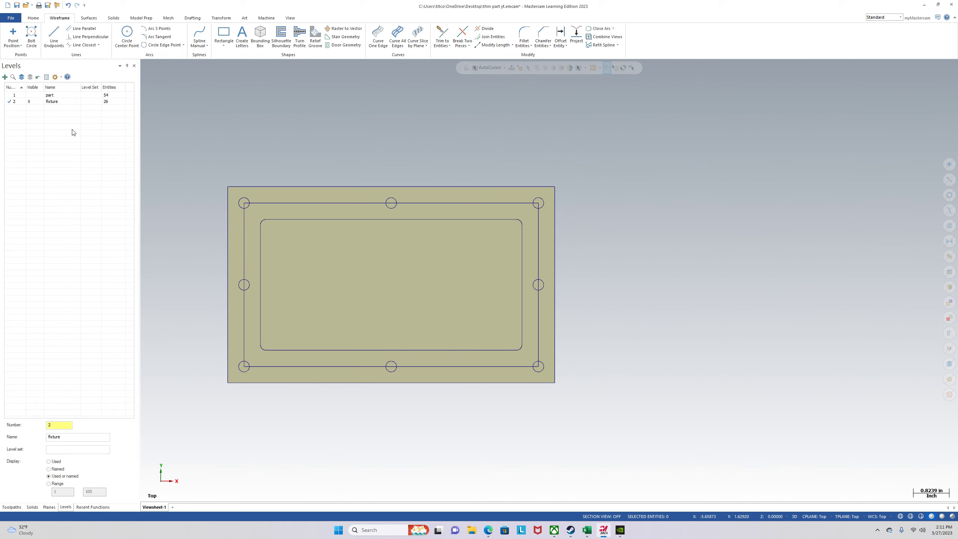
Step: Display the part level to check the circle positions against the plate, and hide it again
click(29, 95)
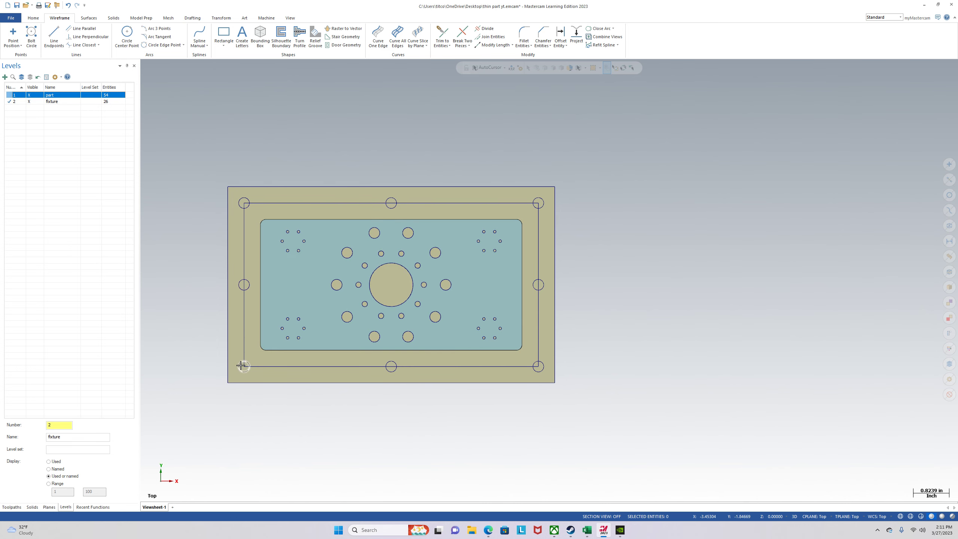
scroll(251, 361, up, 2)
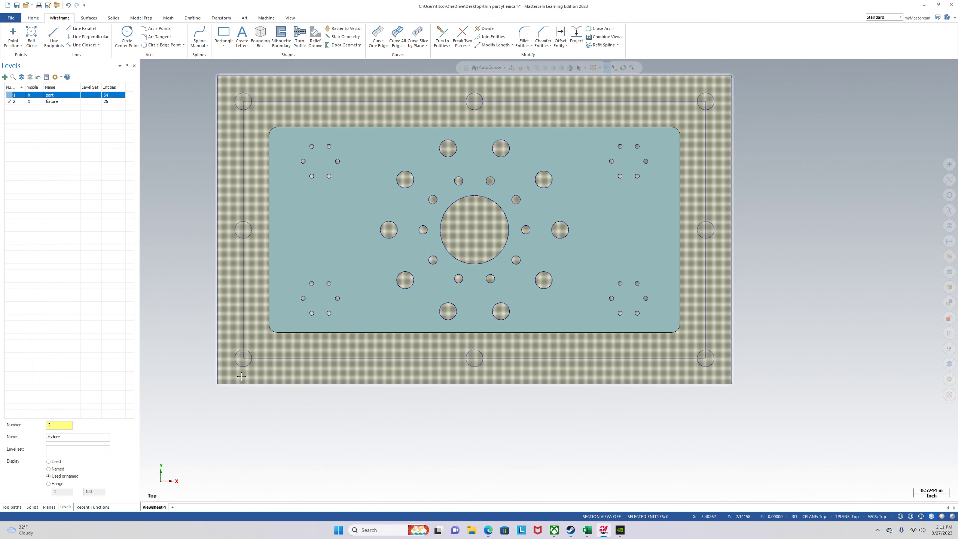
scroll(226, 375, down, 2)
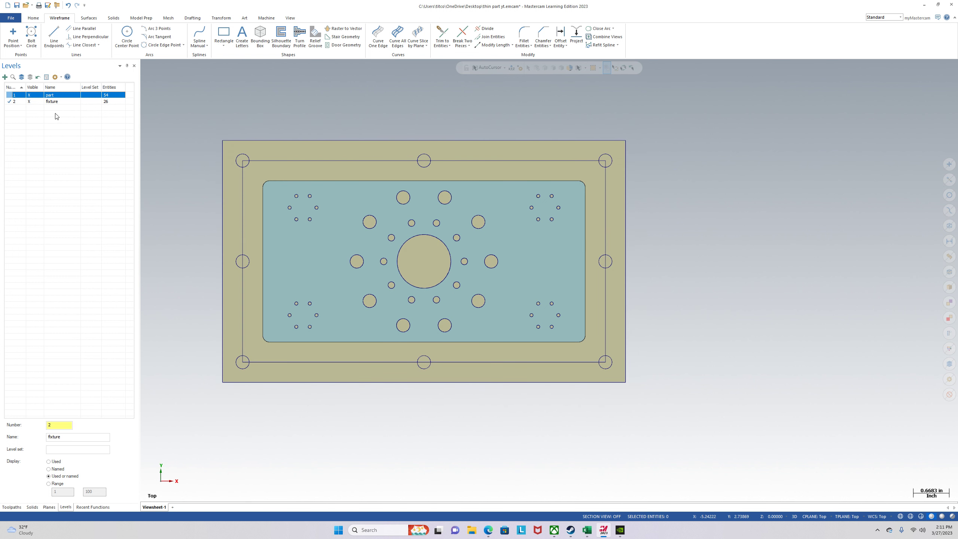
click(29, 94)
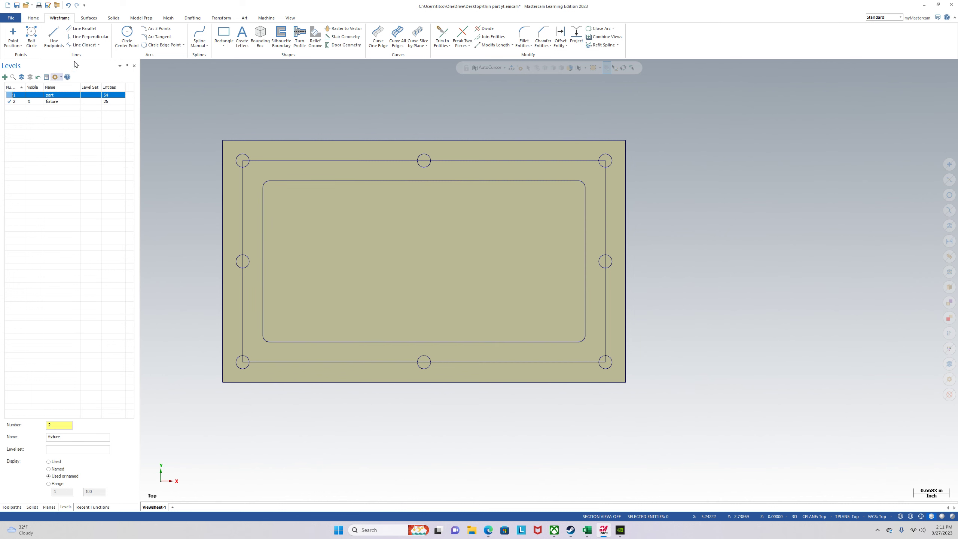
Step: Cut eight holes 0.6 in deep into the fixture block by extruding the 0.25 in circles as a cut body
click(113, 18)
click(71, 35)
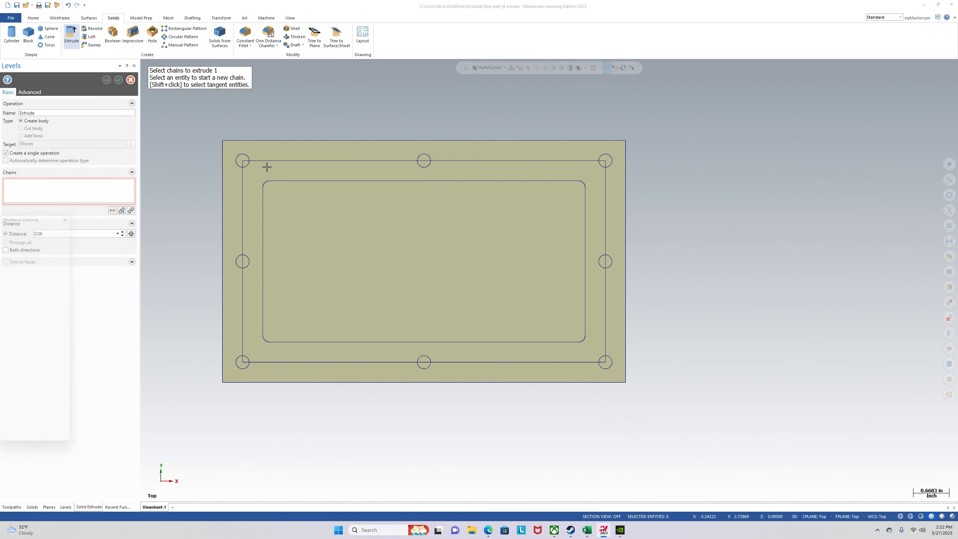
middle_drag(267, 166, 259, 133)
click(247, 154)
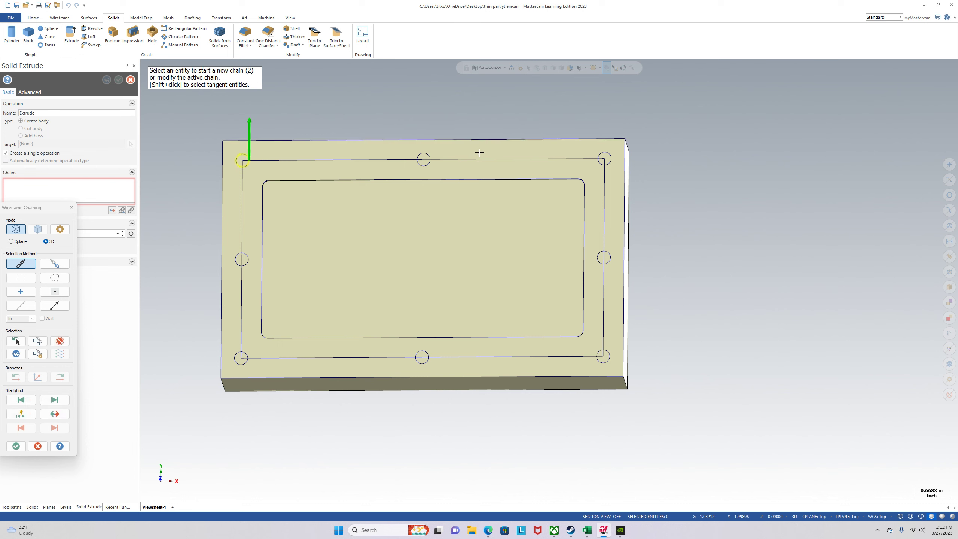
click(430, 154)
click(606, 155)
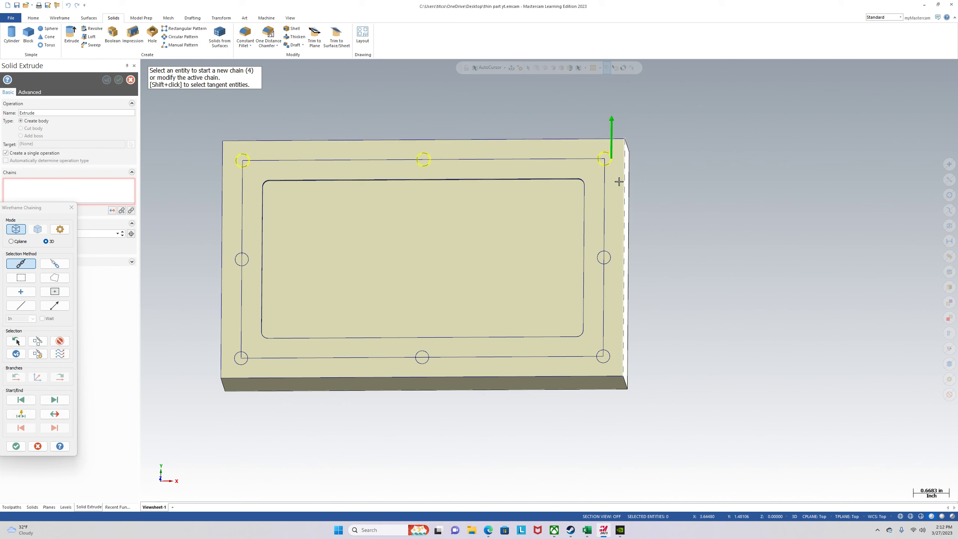
click(611, 252)
click(607, 353)
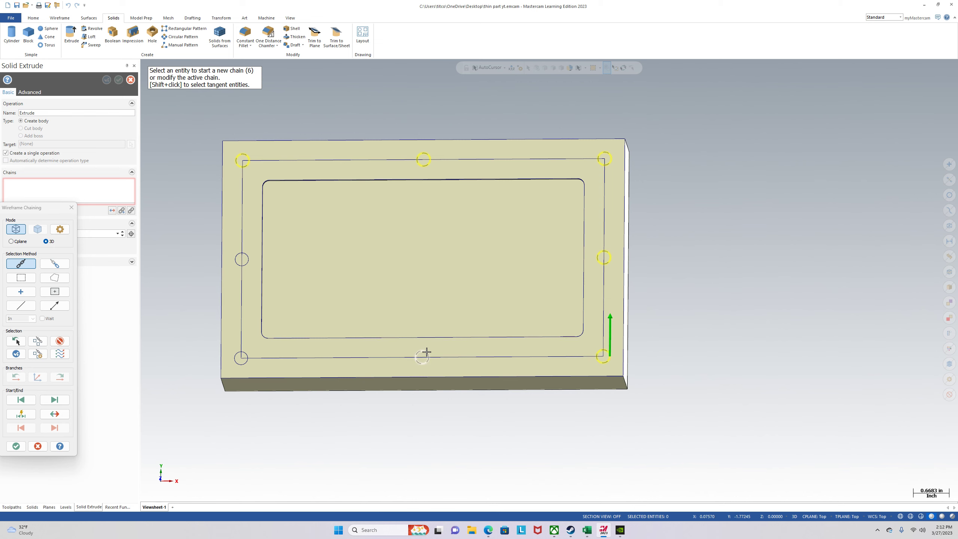
click(427, 352)
click(248, 350)
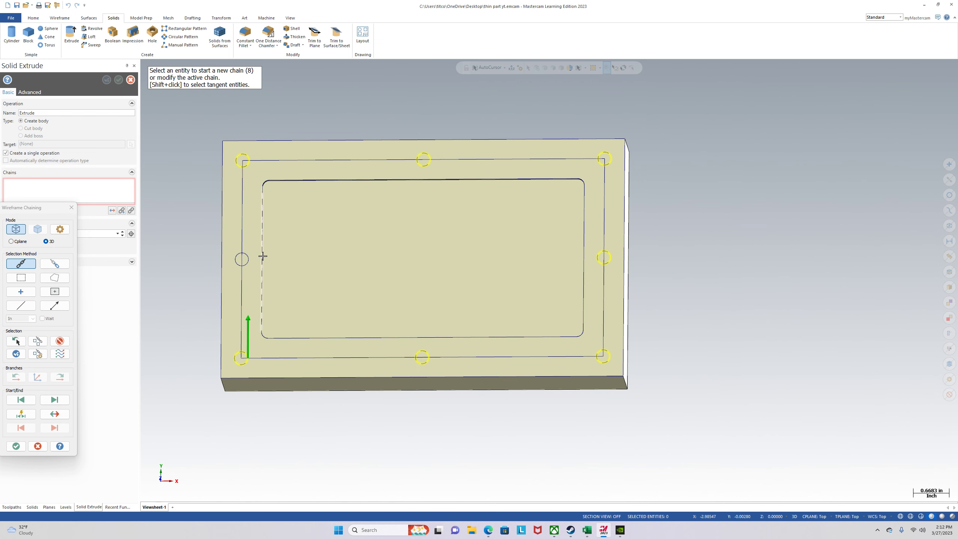
click(248, 255)
click(15, 446)
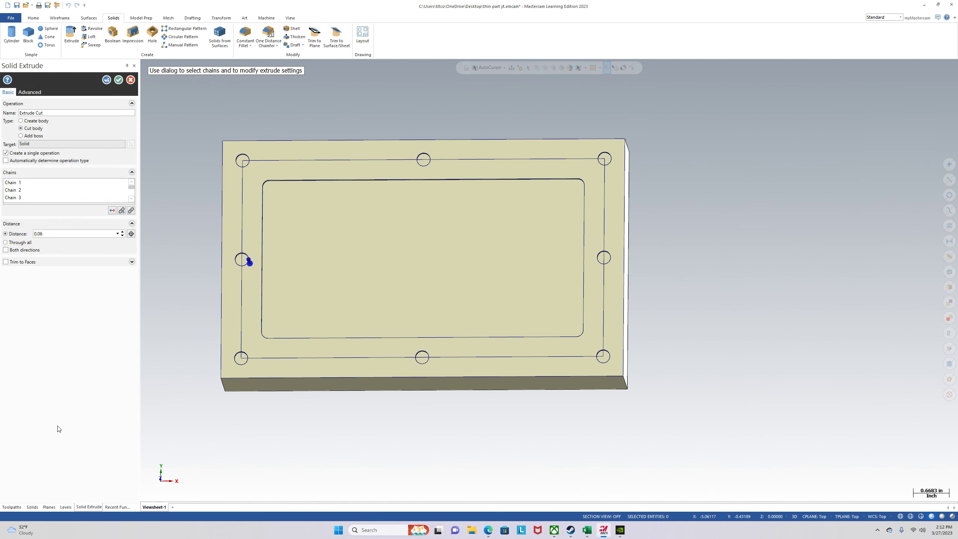
middle_drag(181, 347, 162, 294)
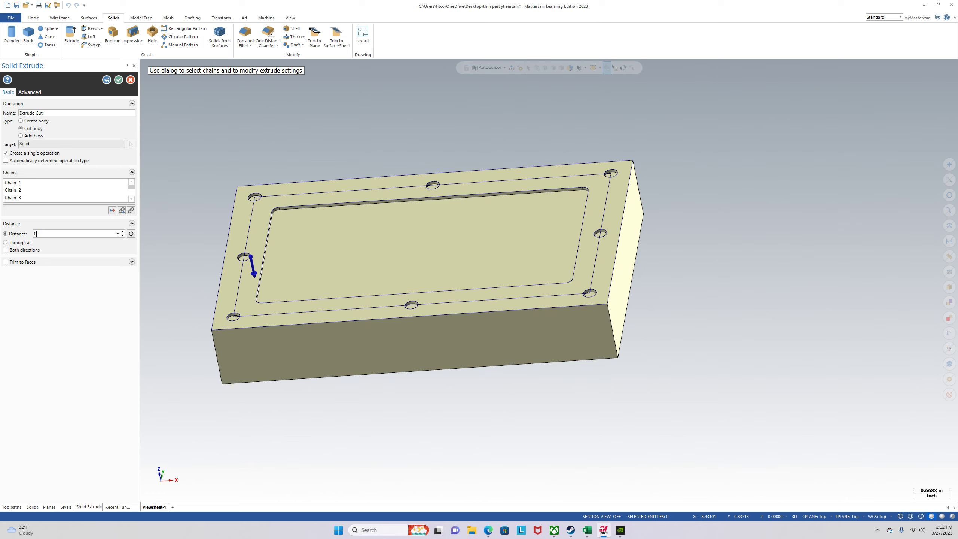
key(Return)
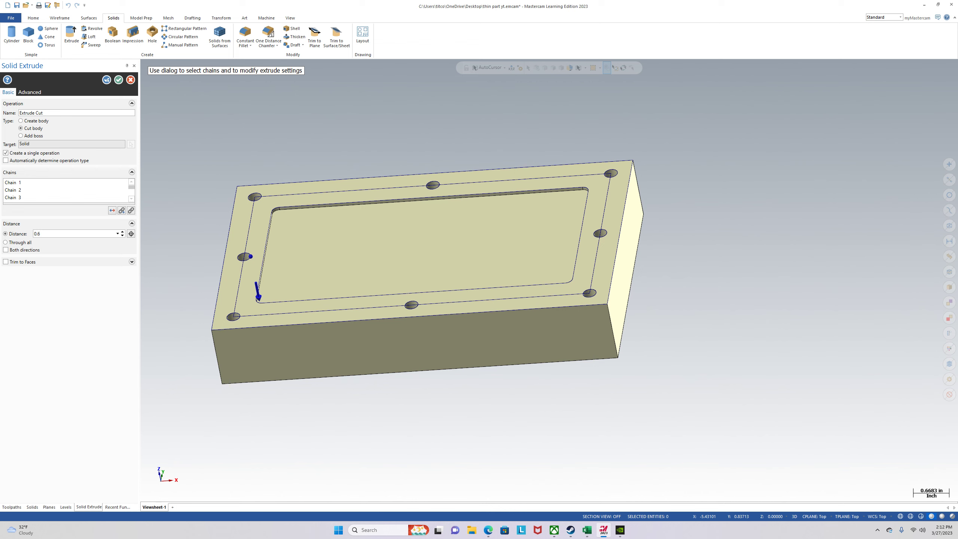
click(118, 80)
Step: Display the part level together with the fixture block
scroll(143, 244, up, 1)
scroll(143, 244, down, 1)
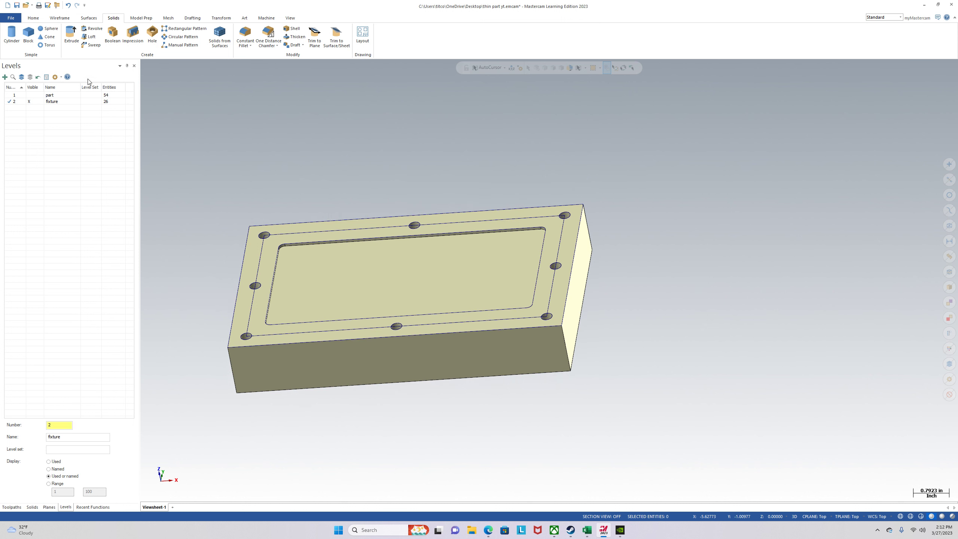
click(31, 94)
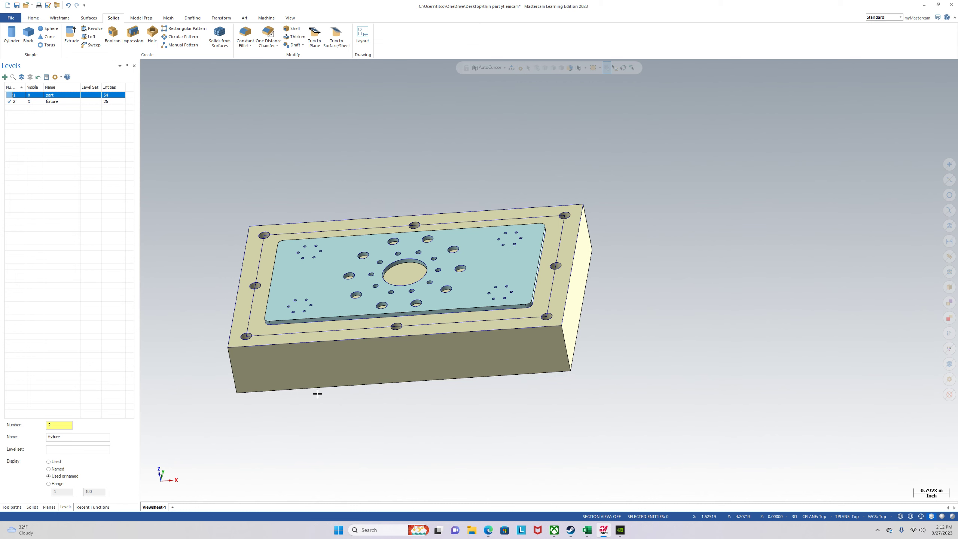
Step: Hide the part level so only the fixture block and its layout geometry are displayed
scroll(279, 371, up, 12)
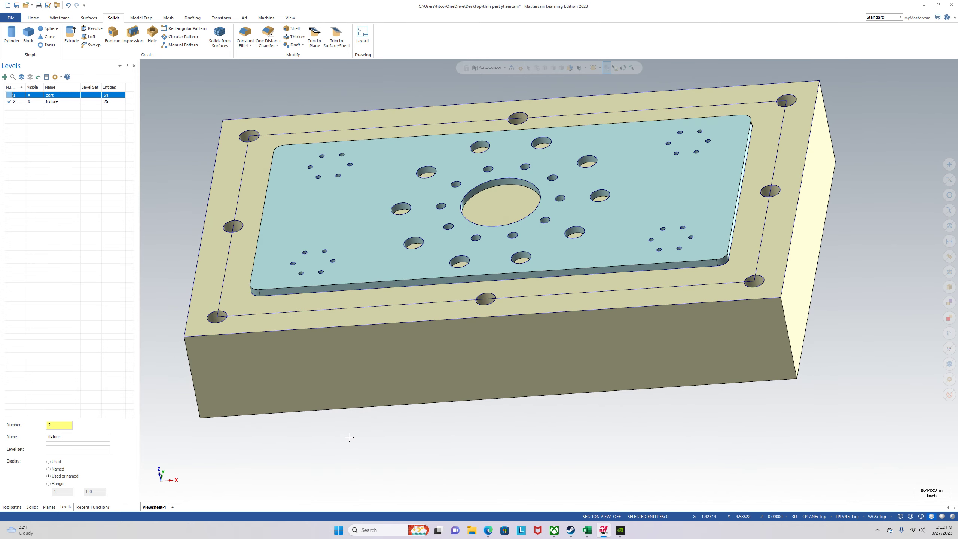
click(42, 96)
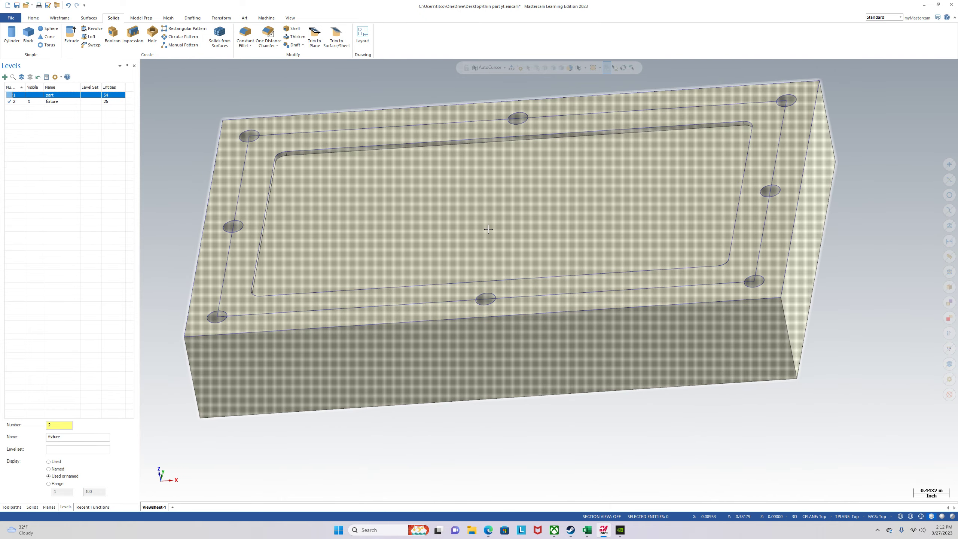
scroll(576, 388, down, 3)
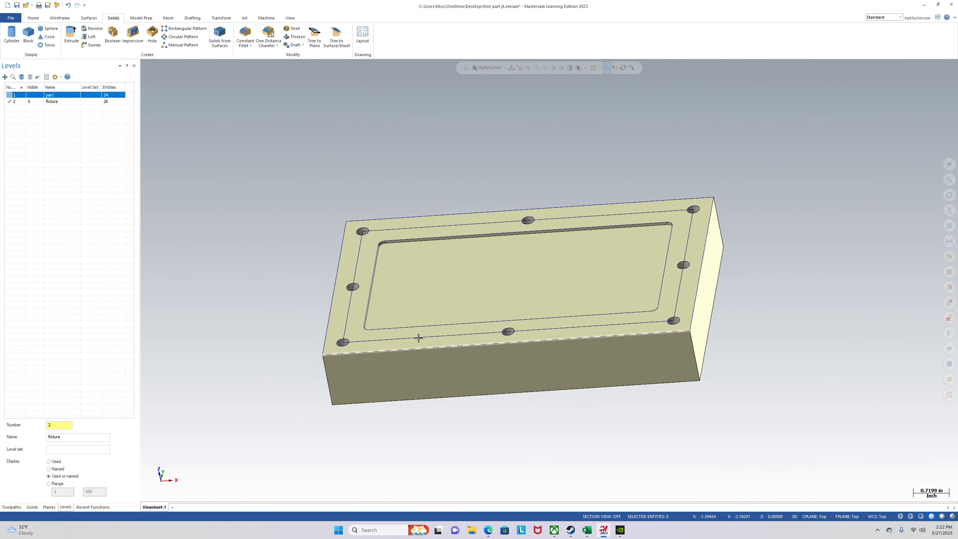
Step: Move all fixture geometry 0.06 in upward along Z with Translate, without making a copy, and clear the transform result colors
drag(287, 180, 784, 424)
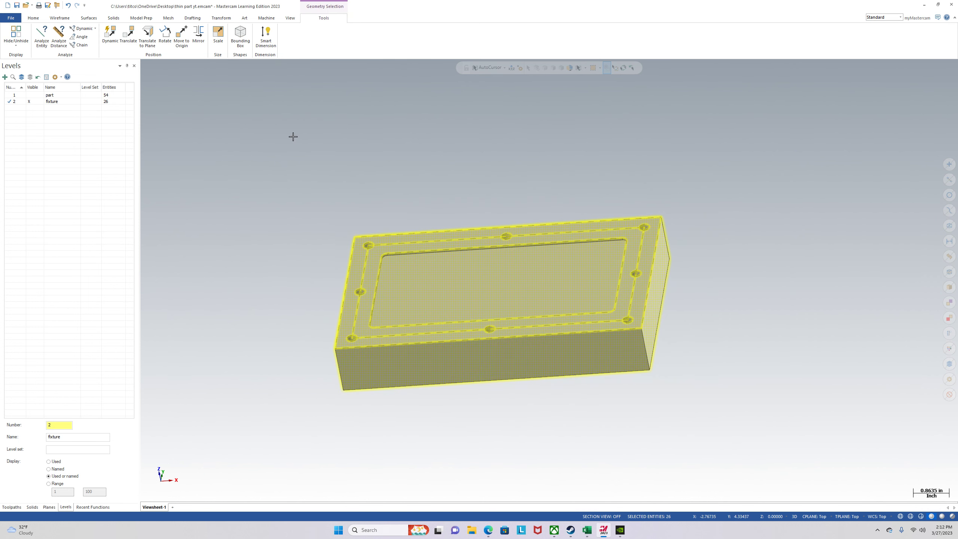
click(129, 35)
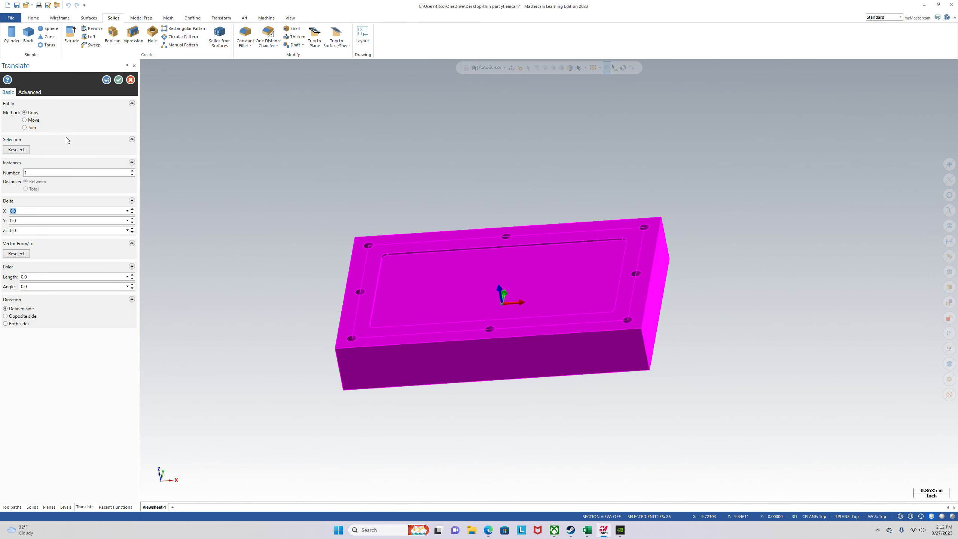
click(38, 230)
text(1)
key(Return)
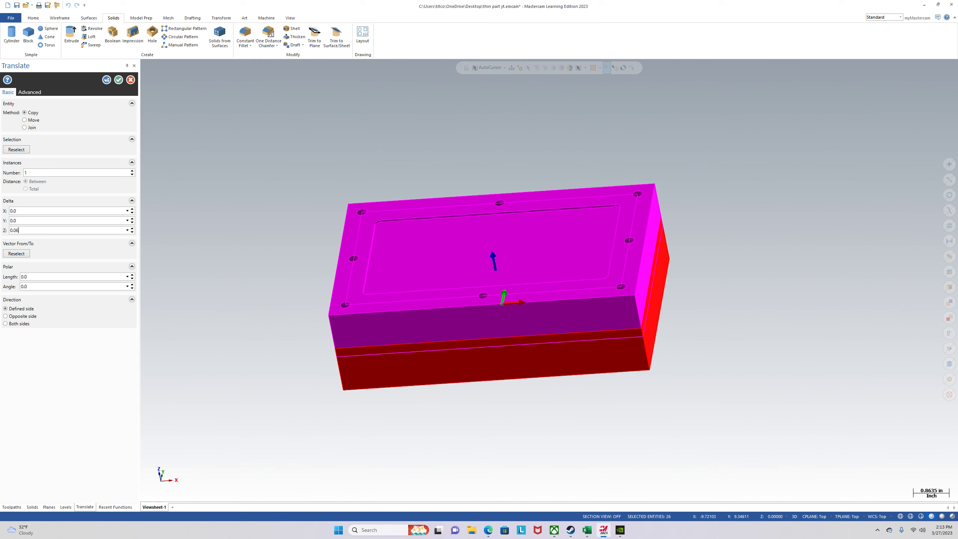
key(Return)
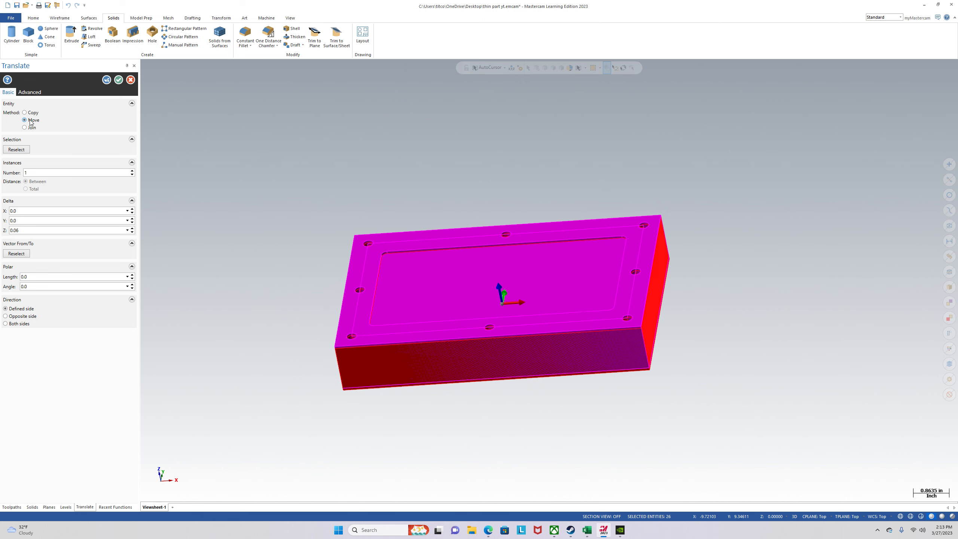
click(119, 80)
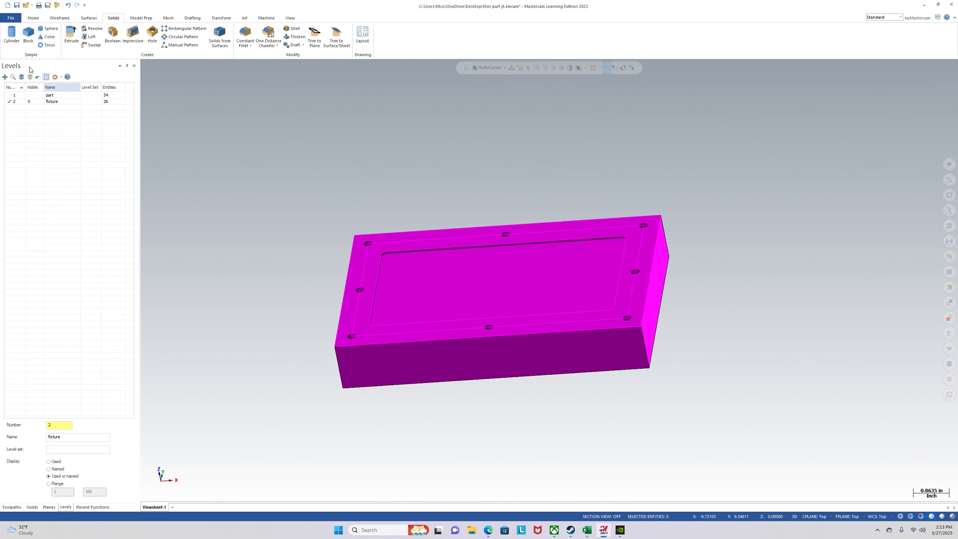
right_click(304, 209)
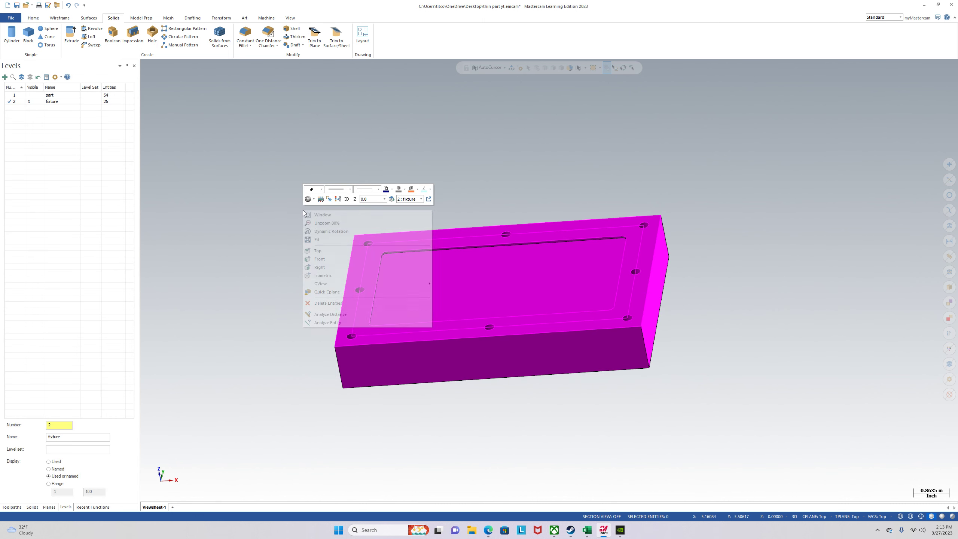
click(342, 199)
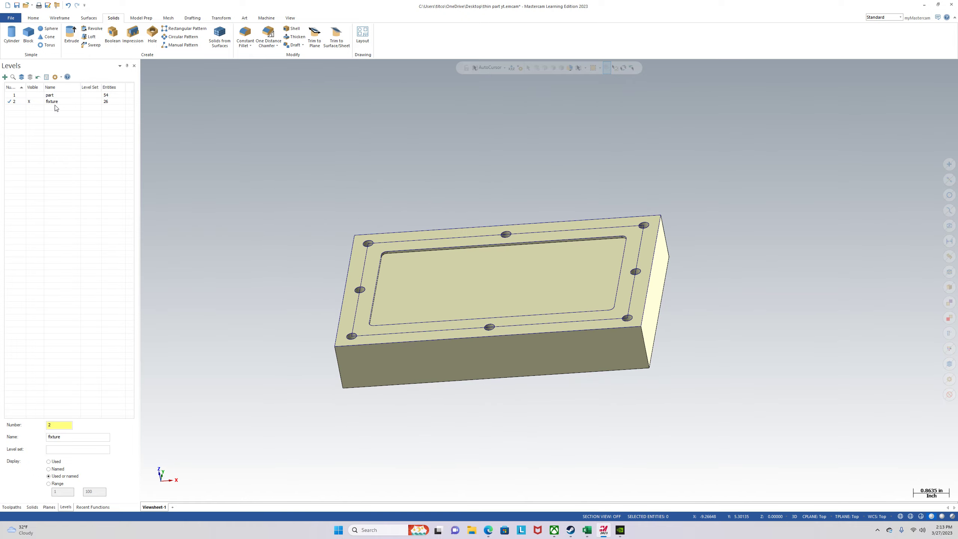
Step: Display the part level again and examine from several angles how the plate sits in the raised fixture's pocket
click(29, 95)
scroll(351, 375, up, 5)
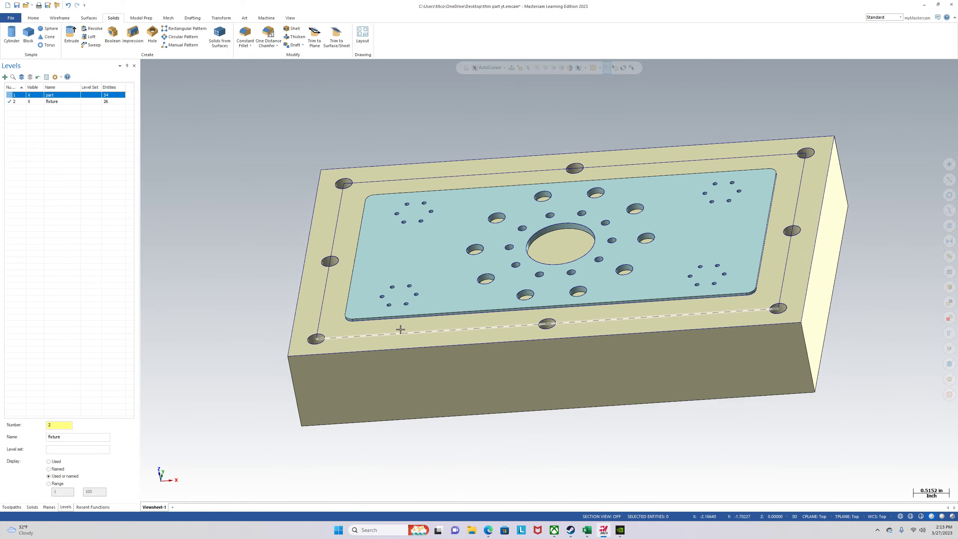
mouse_move(352, 376)
middle_down()
mouse_move(344, 321)
mouse_move(348, 376)
mouse_move(344, 359)
middle_up()
scroll(288, 376, down, 6)
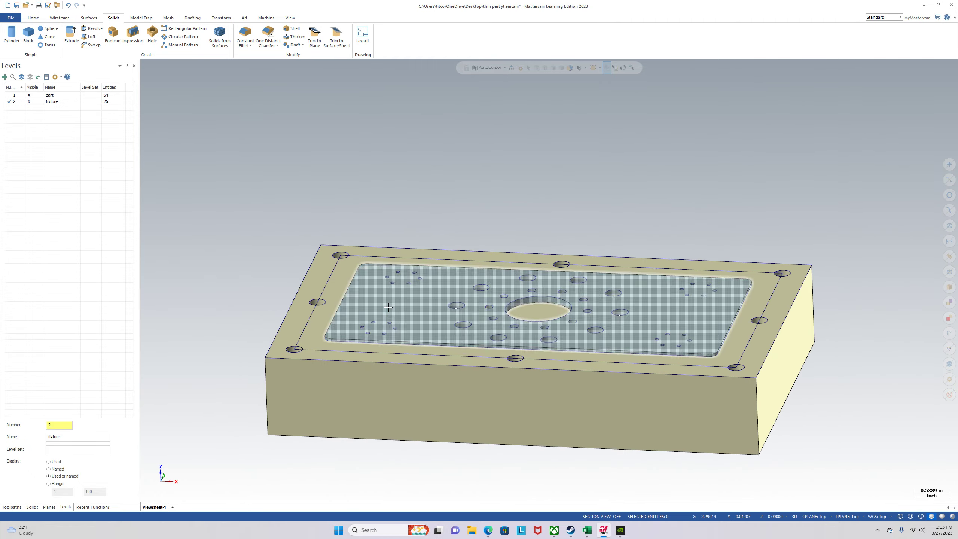
middle_drag(285, 226, 286, 253)
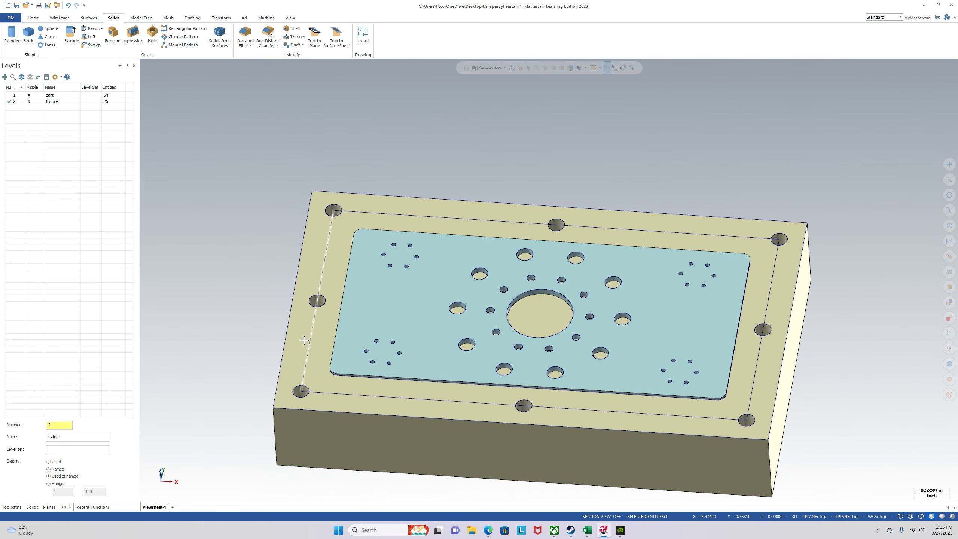
mouse_move(184, 353)
middle_down()
mouse_move(214, 359)
mouse_move(189, 374)
mouse_move(475, 343)
middle_up()
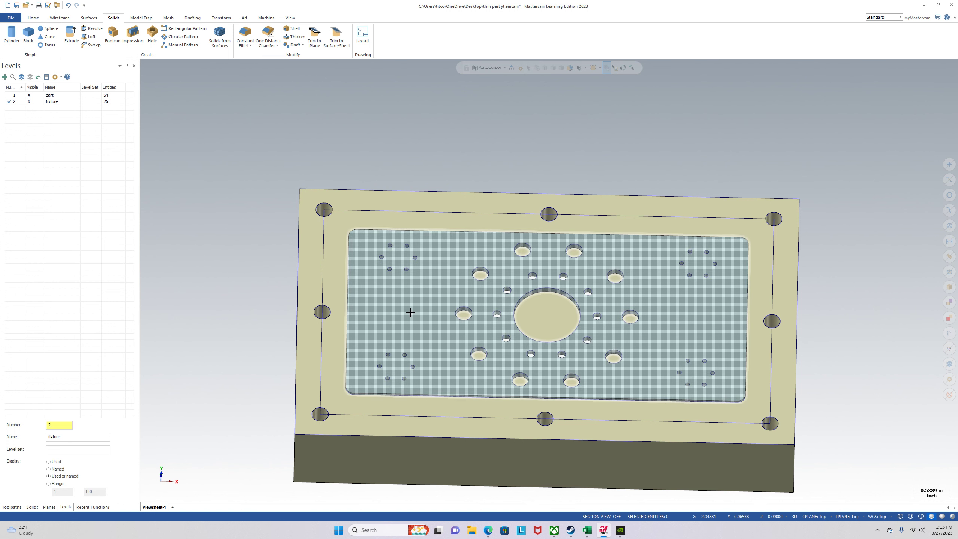
scroll(339, 332, down, 2)
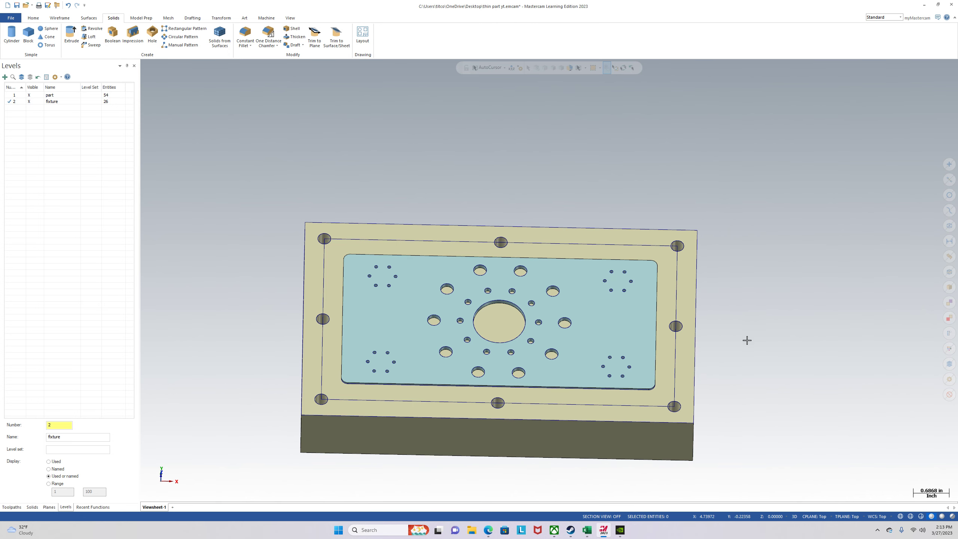
middle_drag(742, 357, 754, 337)
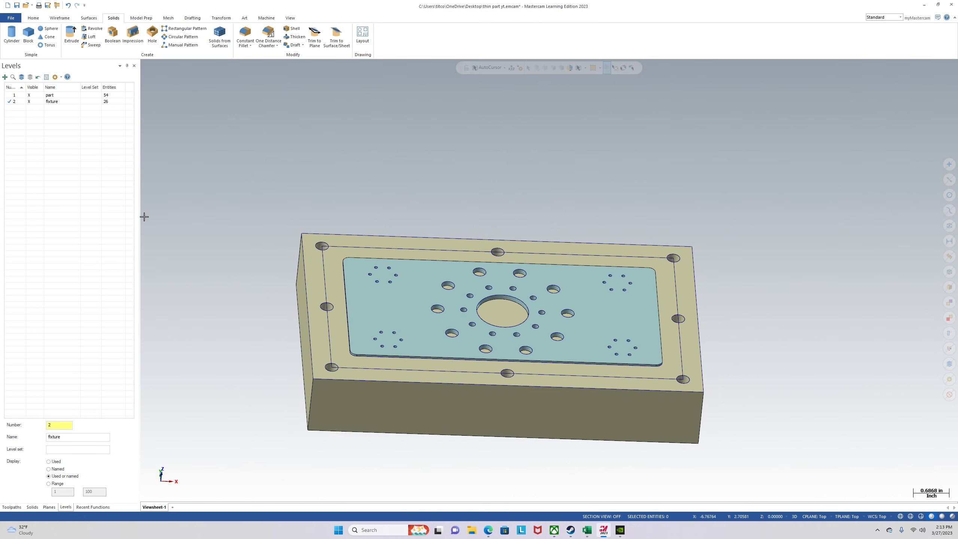
scroll(198, 278, down, 1)
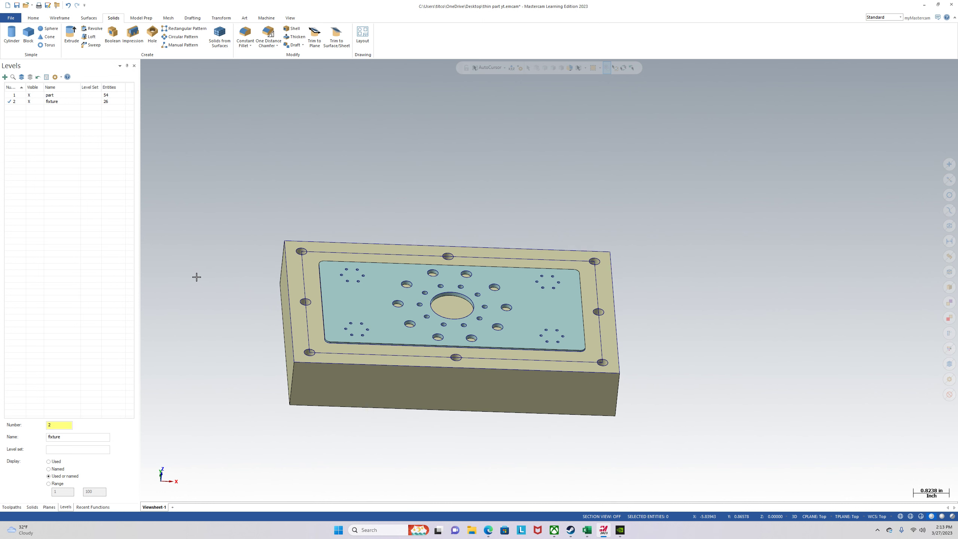